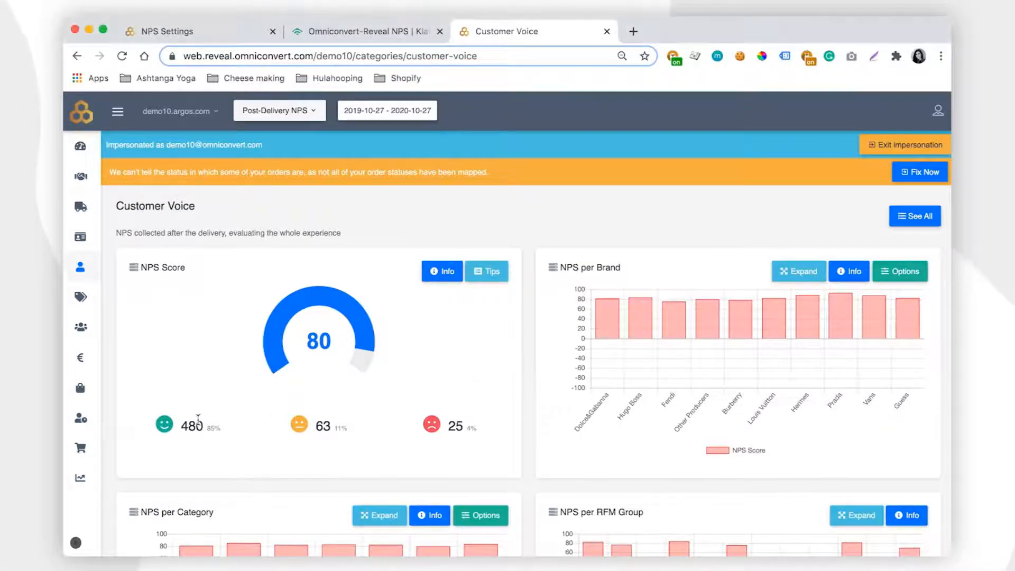
Examine the passive and detractor segments of the NPS score and the available NPS types on the Customer Voice report
mouse_move(306, 425)
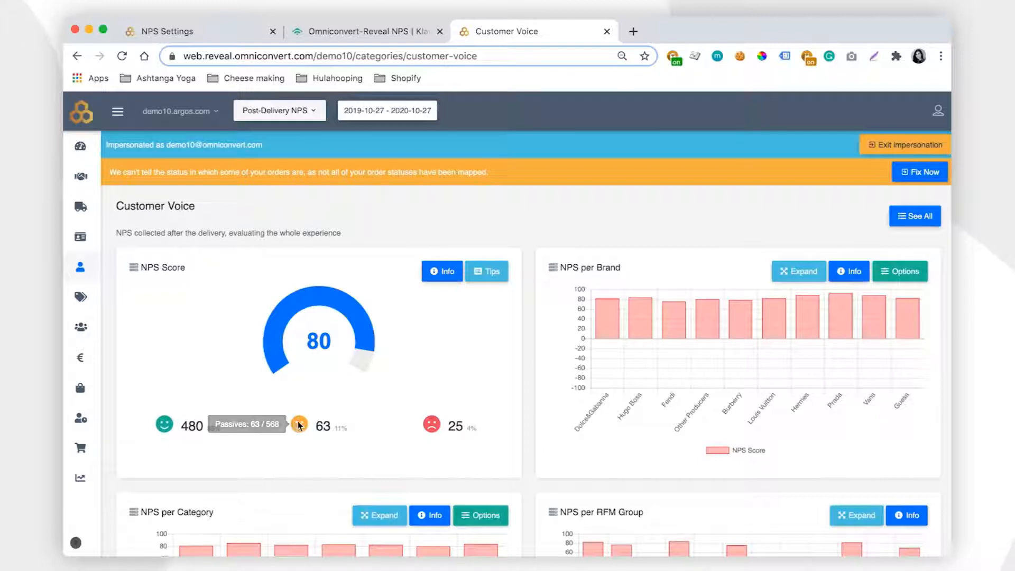
mouse_move(436, 426)
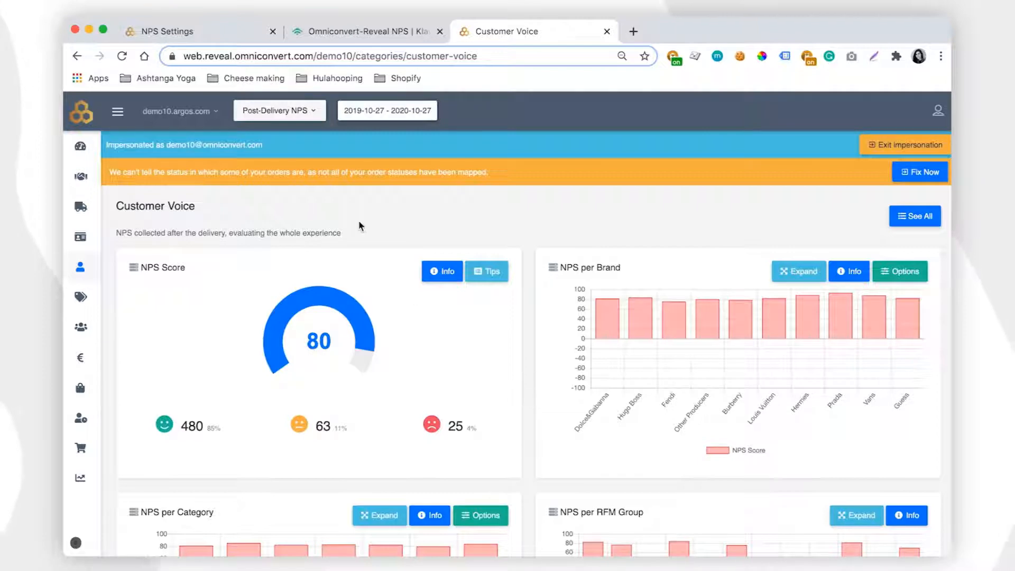
click(304, 117)
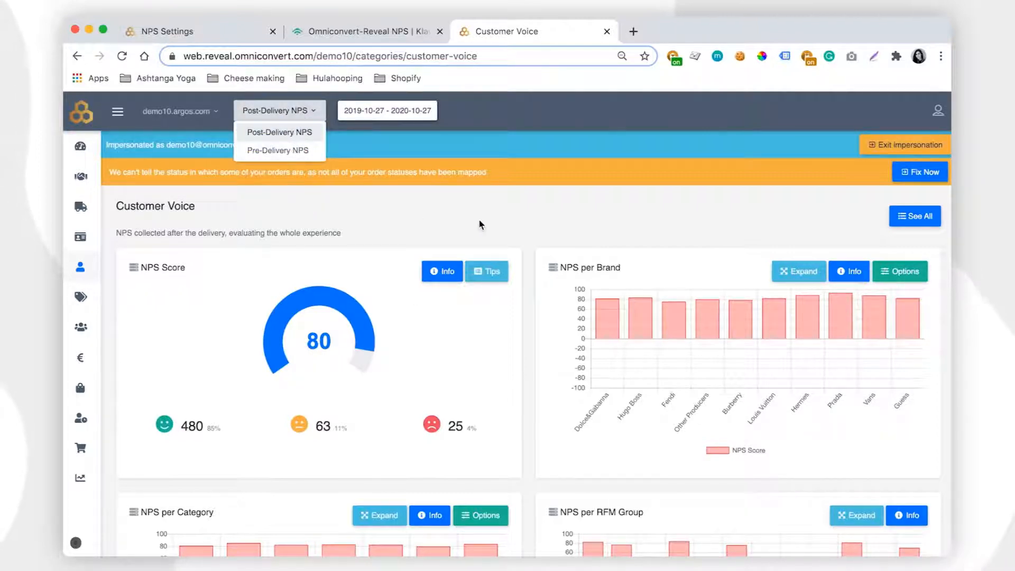
click(533, 339)
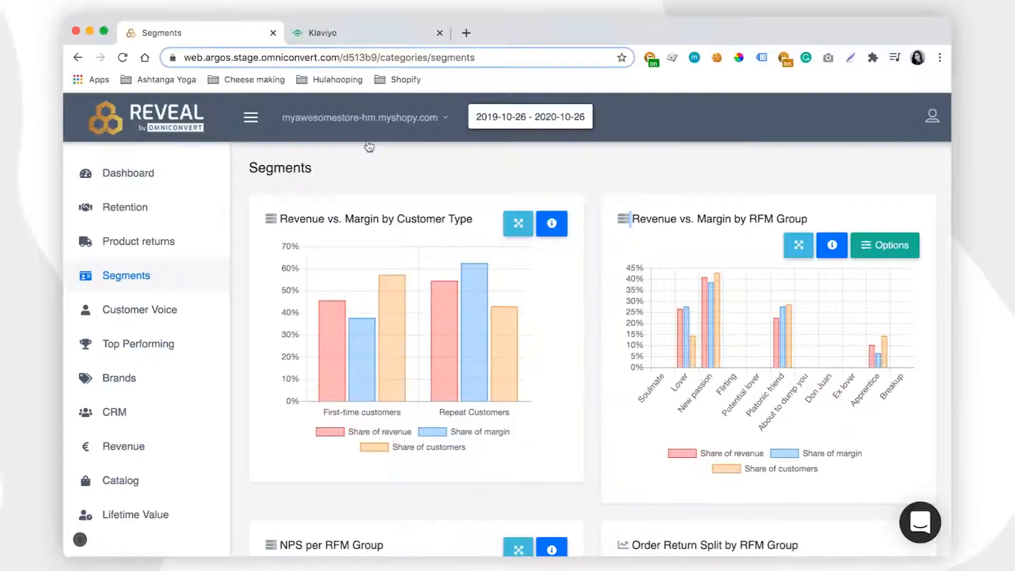
Open the Klaviyo integration settings of the myawesomestore-hm shop
click(337, 120)
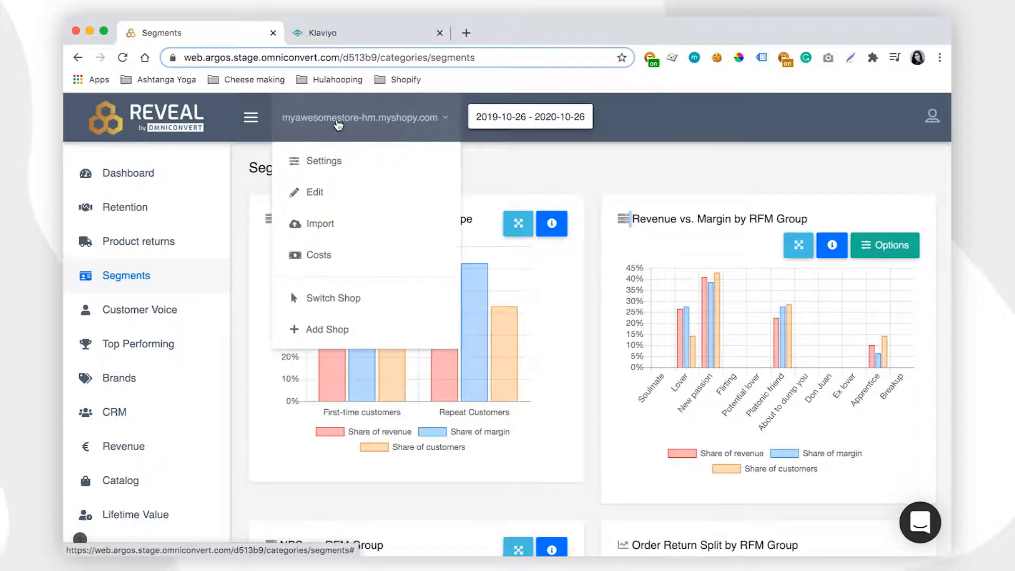
click(318, 161)
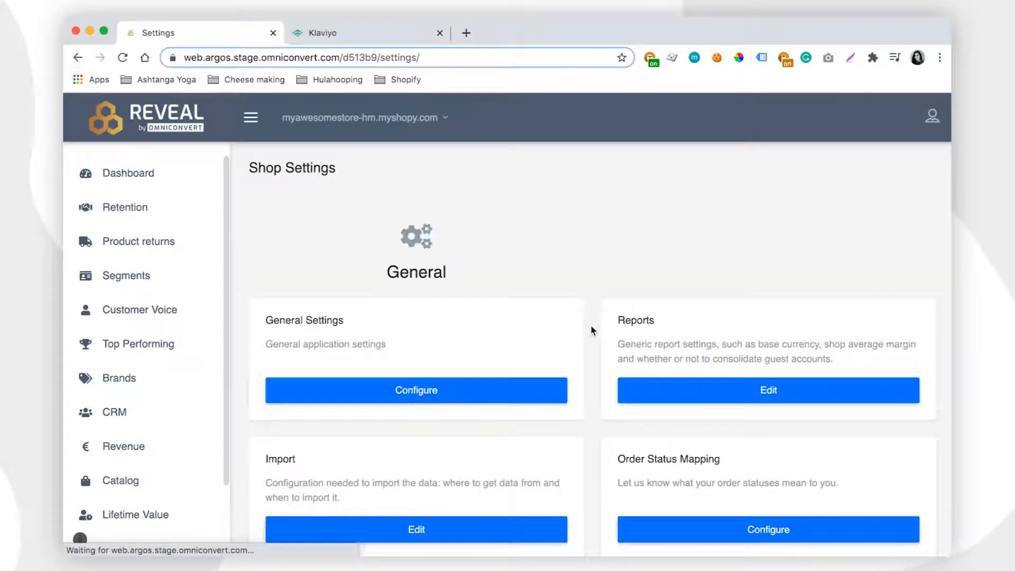
scroll(582, 460, down, 6)
scroll(581, 459, down, 15)
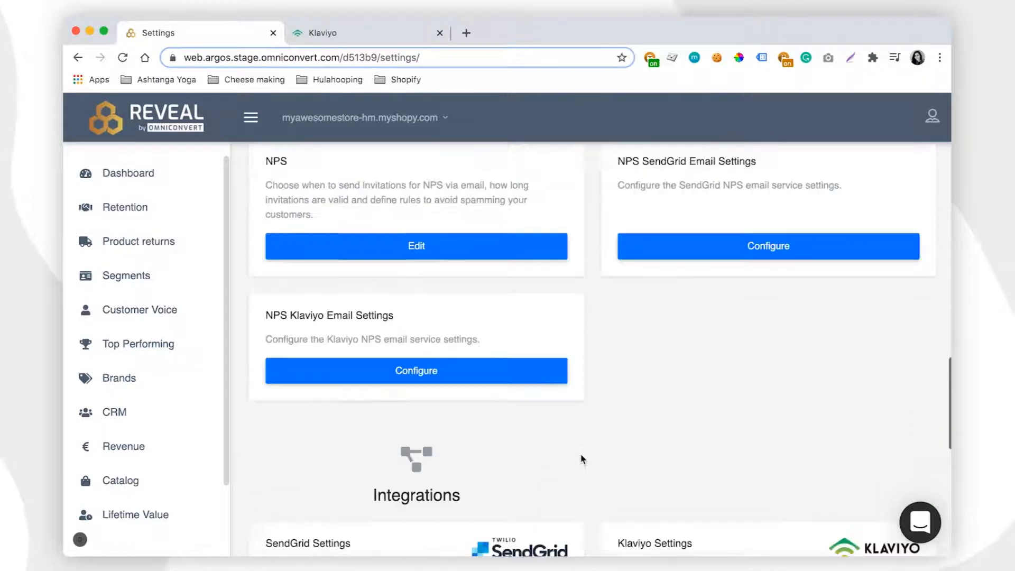
scroll(581, 459, down, 5)
click(732, 365)
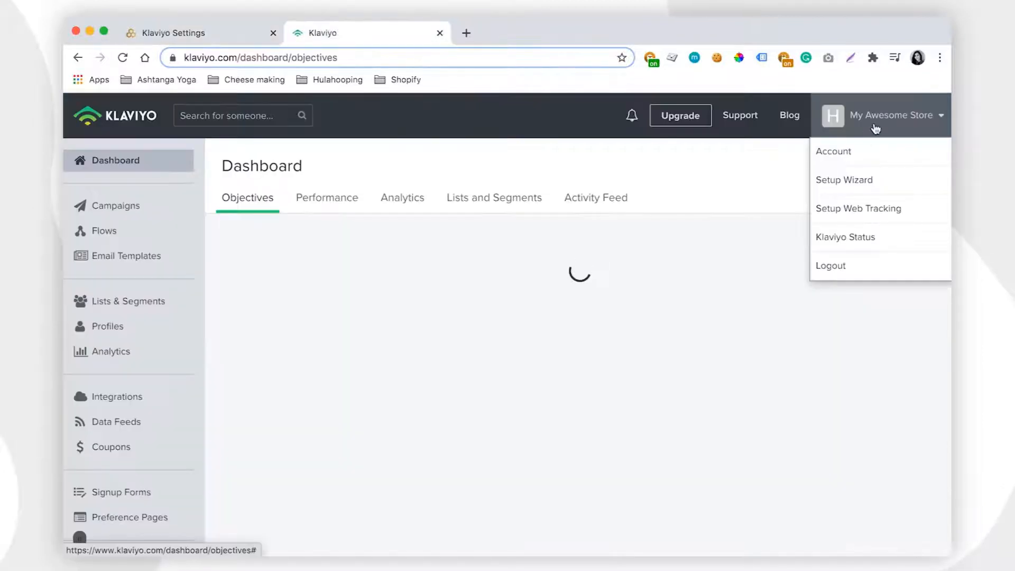
Switch to Klaviyo and open the API keys of the My Awesome Store account
click(857, 155)
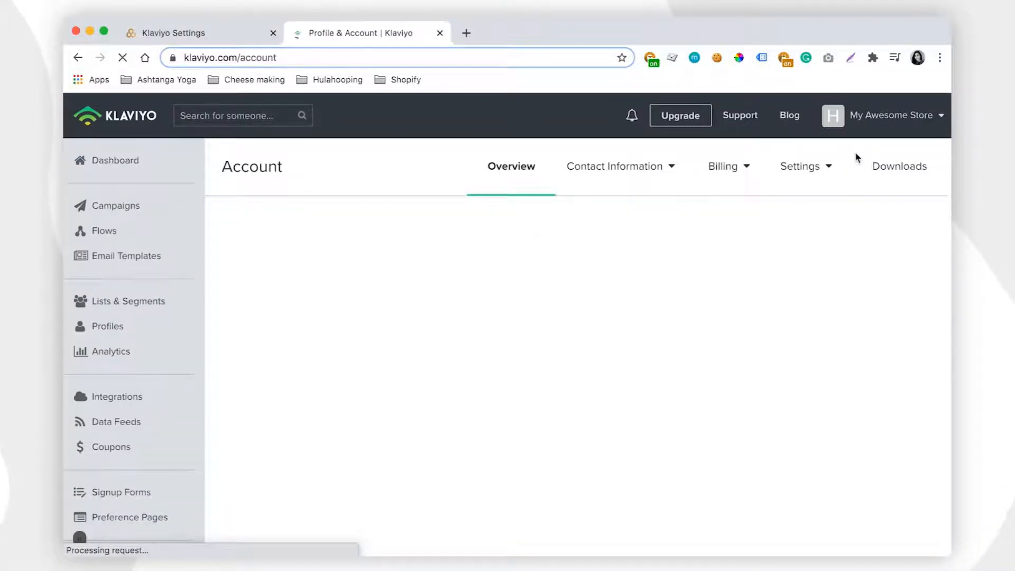
click(811, 168)
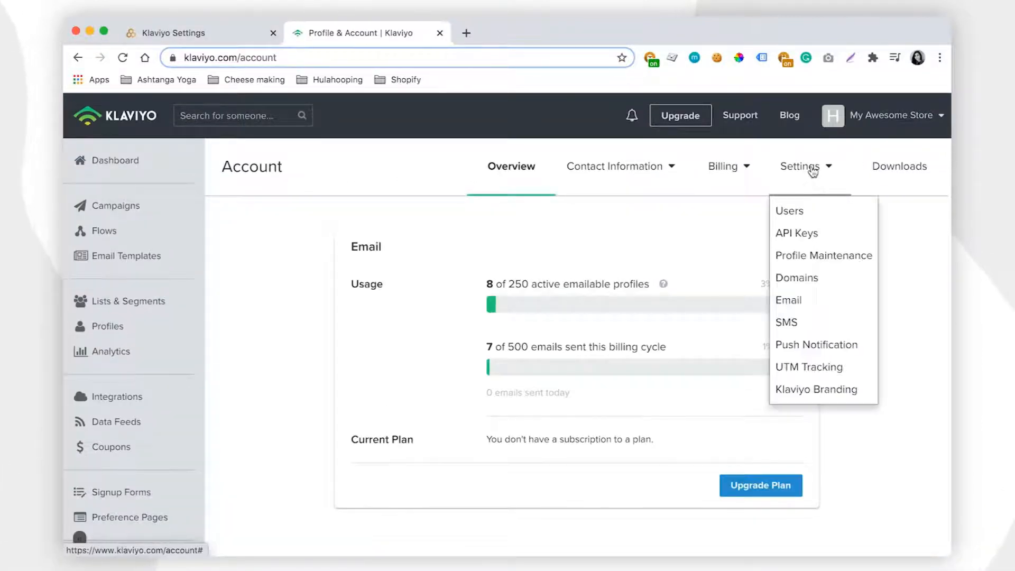
click(793, 233)
click(577, 352)
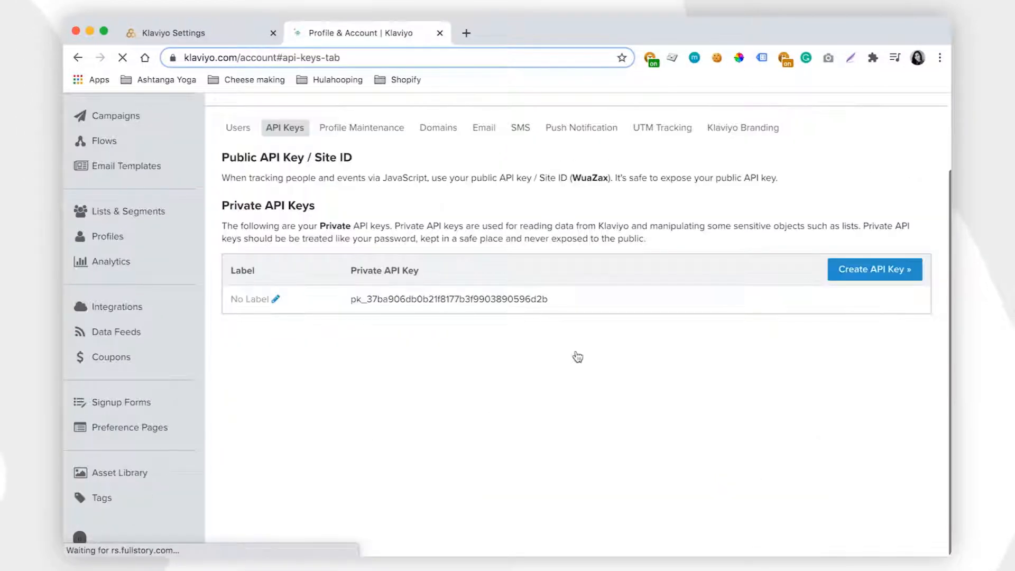
Label the existing private API key "Reveal Key" and save the label
click(275, 299)
click(451, 231)
click(369, 266)
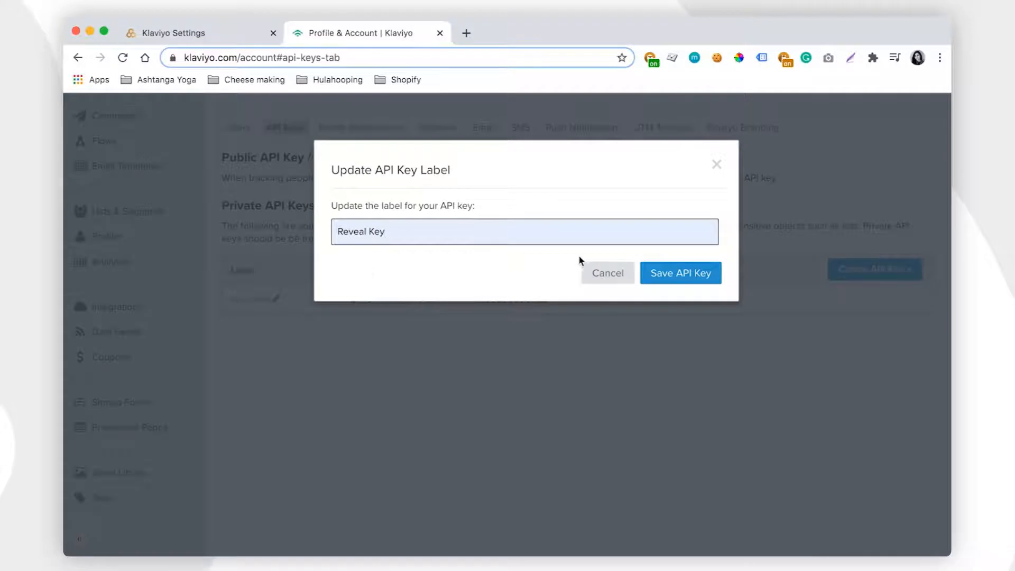
click(683, 273)
Copy the private API key from Klaviyo and paste it into the API key field of Reveal's Klaviyo settings
double_click(478, 300)
key(ctrl+c)
click(173, 33)
triple_click(383, 261)
key(ctrl+v)
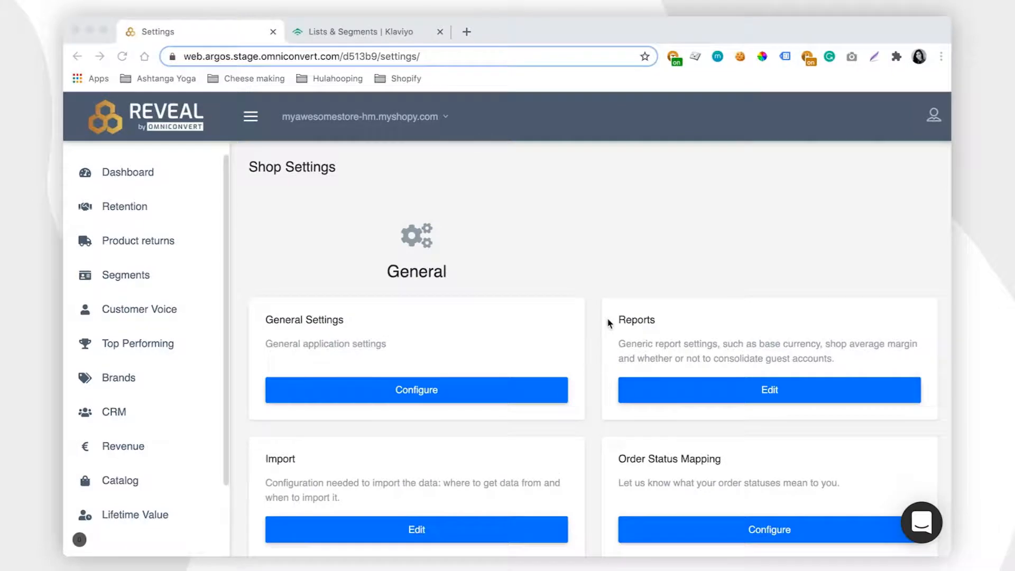
Open the shop's NPS Klaviyo Email Settings and examine the list ID, template ID, email subject and configuration test section
scroll(606, 328, down, 5)
scroll(603, 359, down, 15)
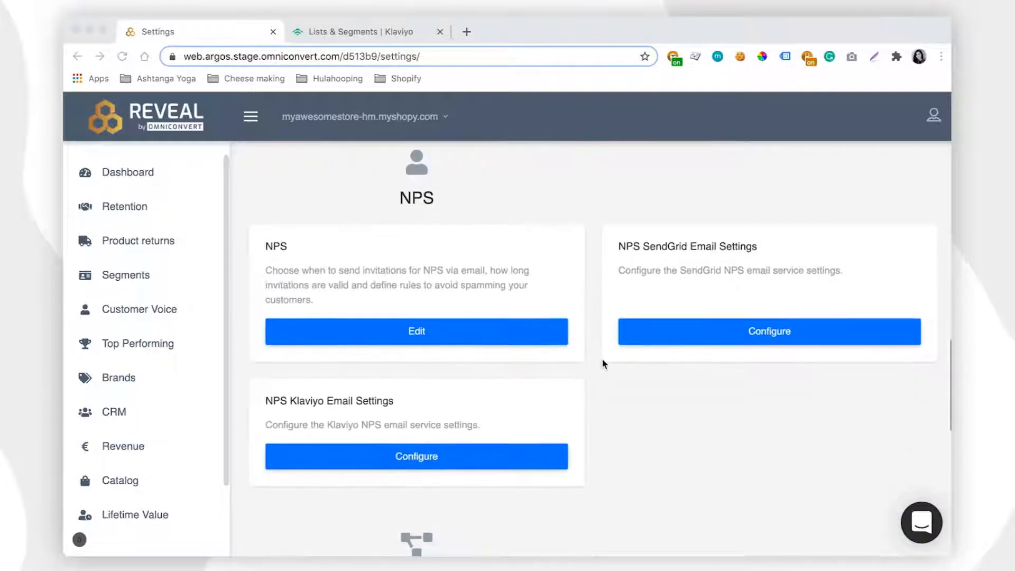
scroll(603, 363, down, 2)
click(435, 404)
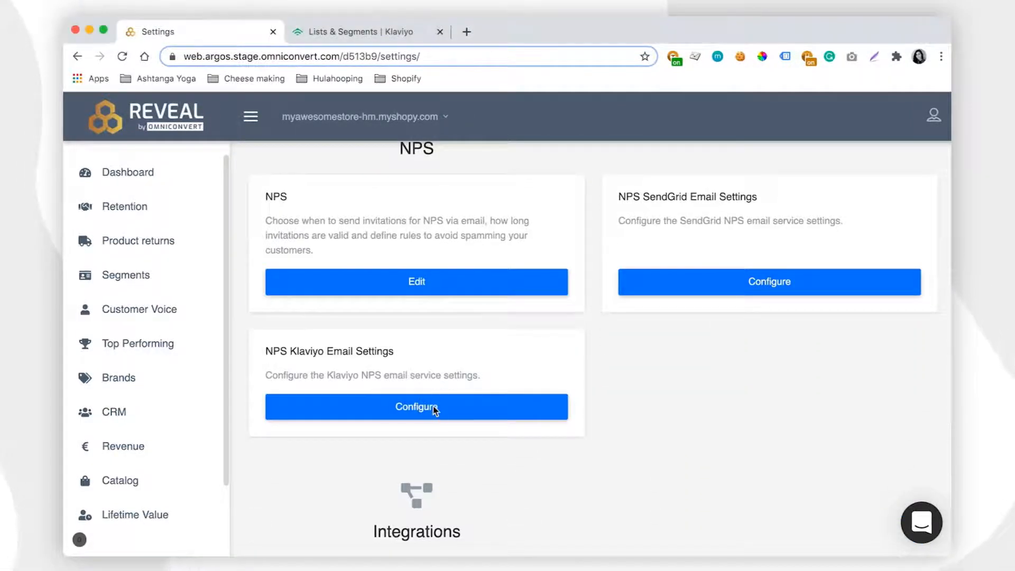
click(402, 414)
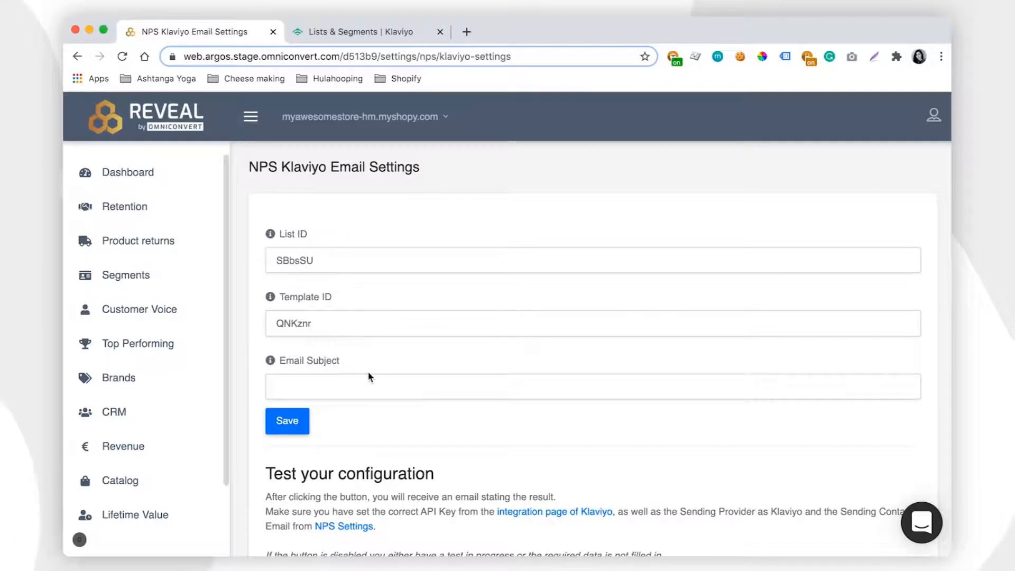
scroll(370, 377, down, 3)
scroll(370, 377, up, 3)
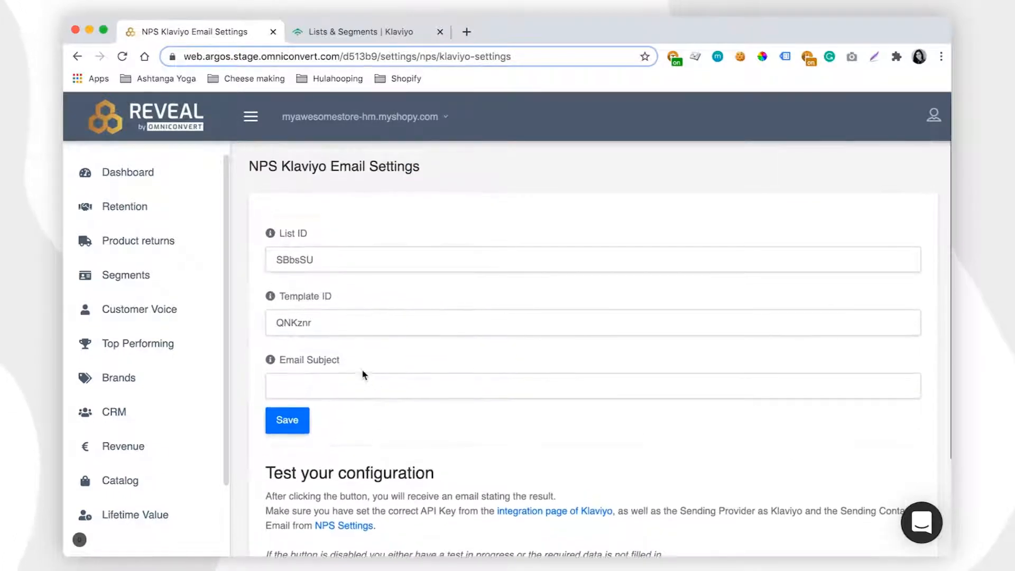
scroll(460, 358, down, 1)
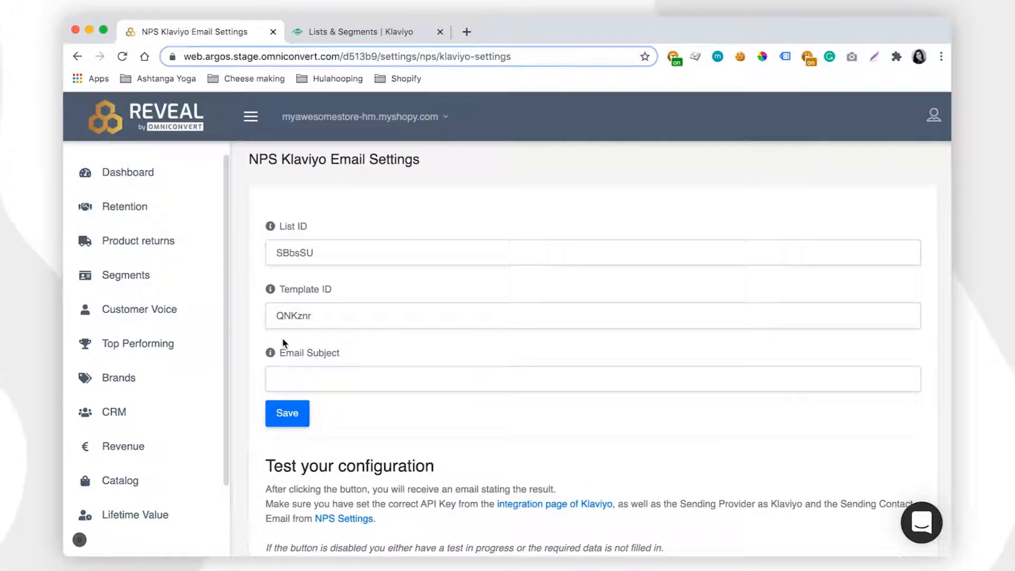
scroll(388, 342, down, 1)
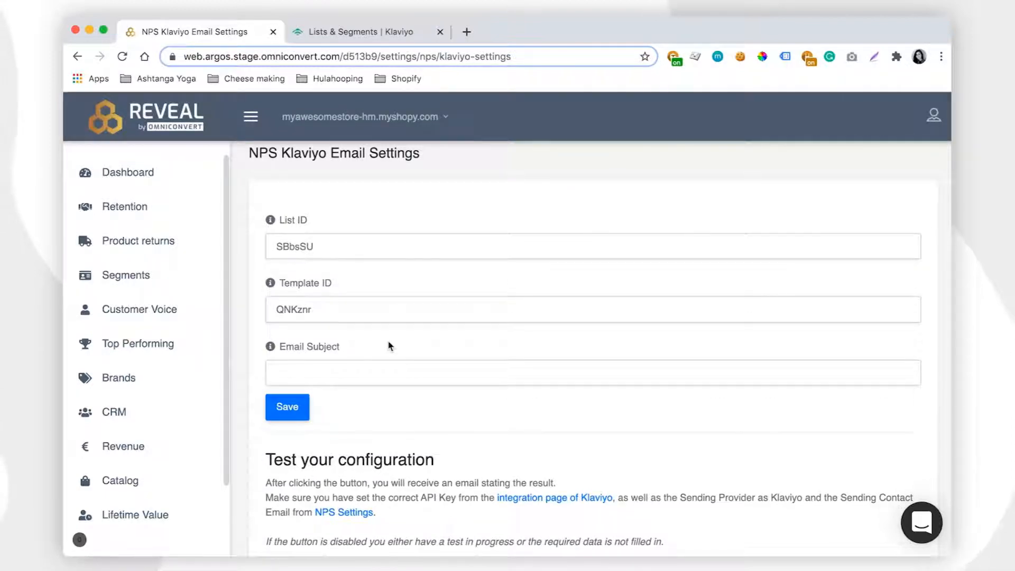
scroll(447, 454, down, 3)
Switch to Klaviyo and inspect the Omniconvert-Reveal NPS list and the email template of the same name
key(ctrl+Tab)
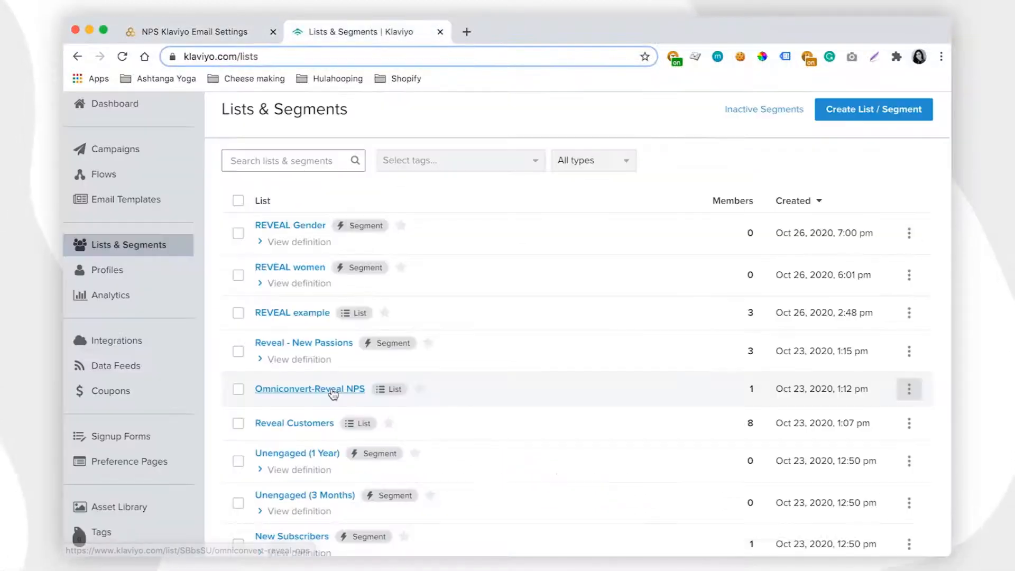
click(332, 390)
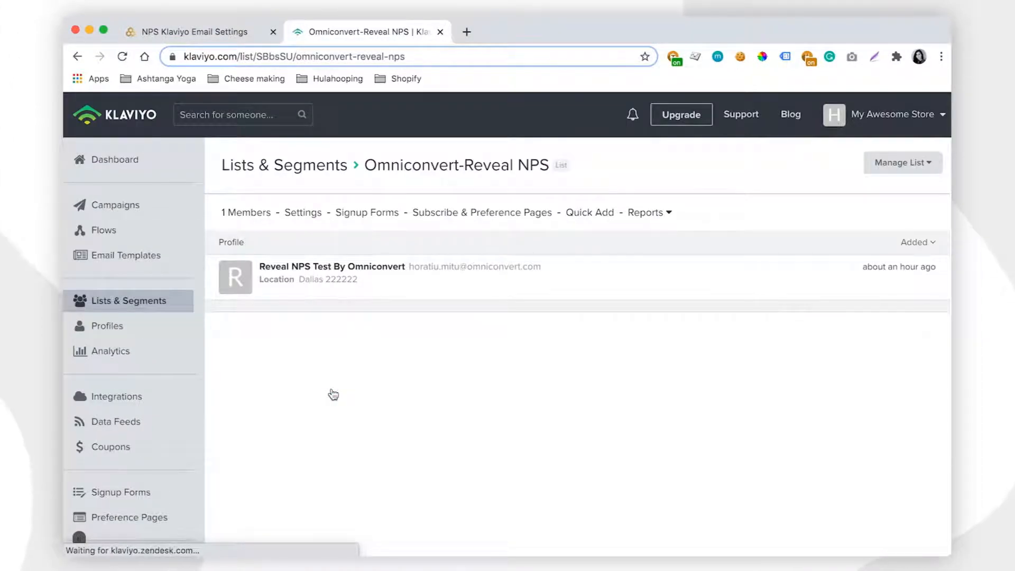
click(147, 258)
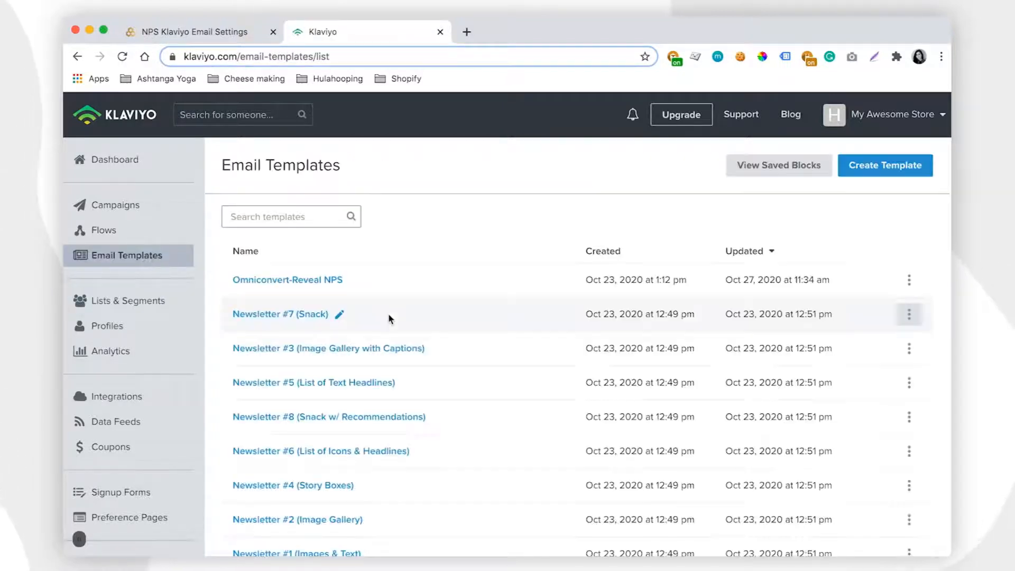
click(296, 279)
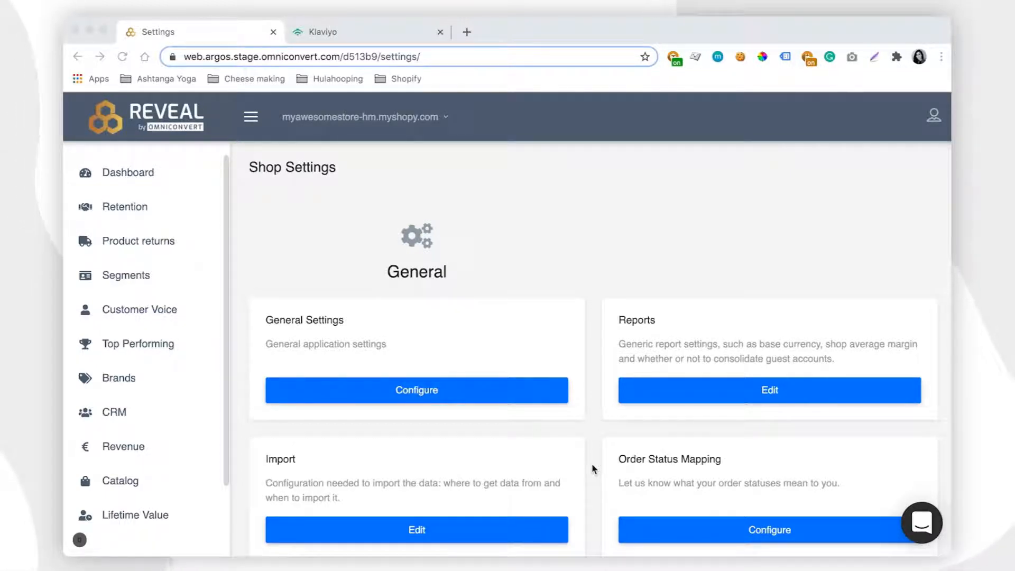
Open the shop's NPS settings in Reveal and review the invitation timeout, capping, redirect URL, survey ID and delay options
scroll(593, 469, down, 15)
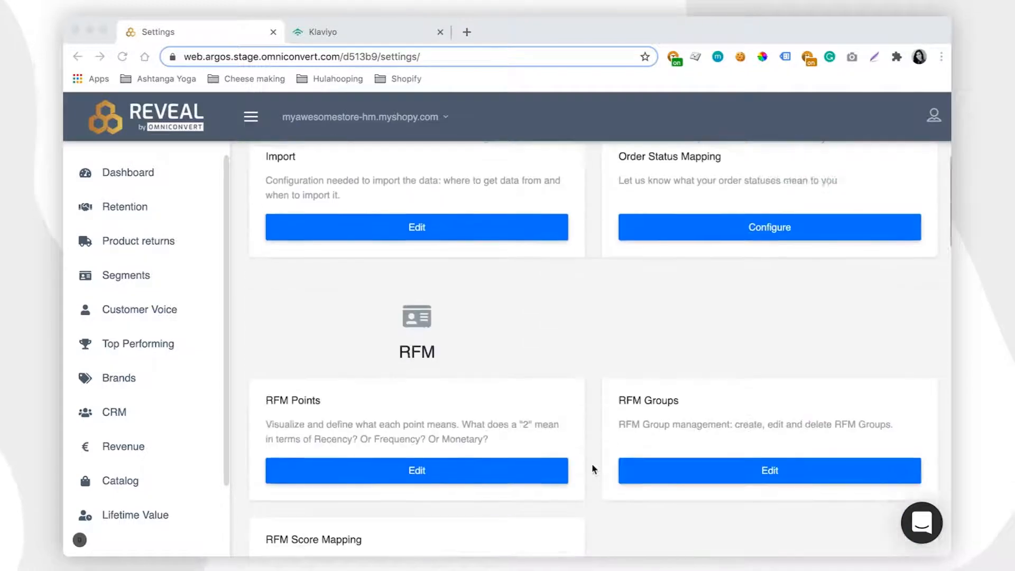
scroll(594, 469, down, 10)
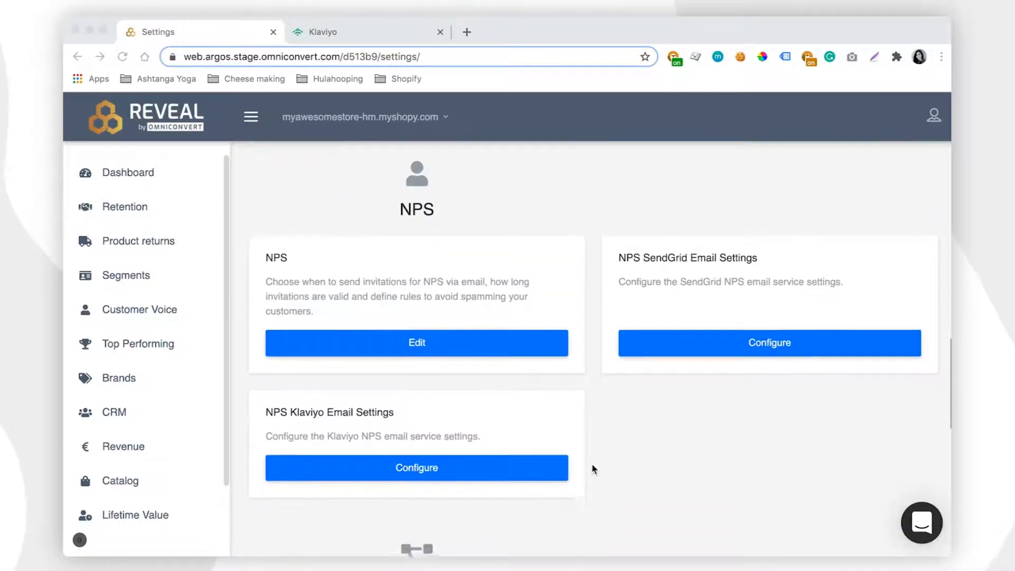
click(417, 311)
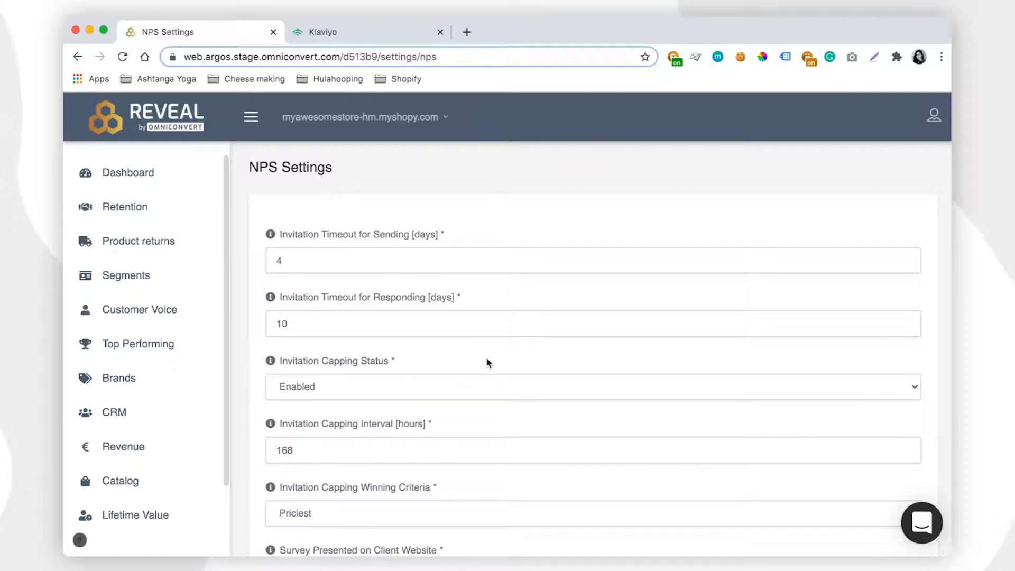
scroll(487, 361, down, 4)
scroll(487, 363, up, 3)
scroll(486, 362, down, 8)
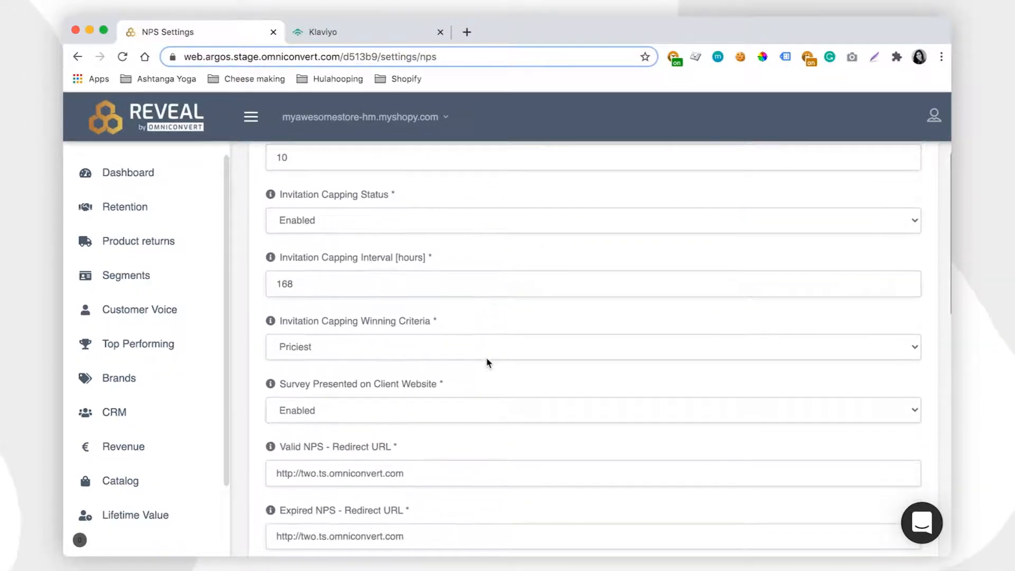
scroll(486, 362, down, 3)
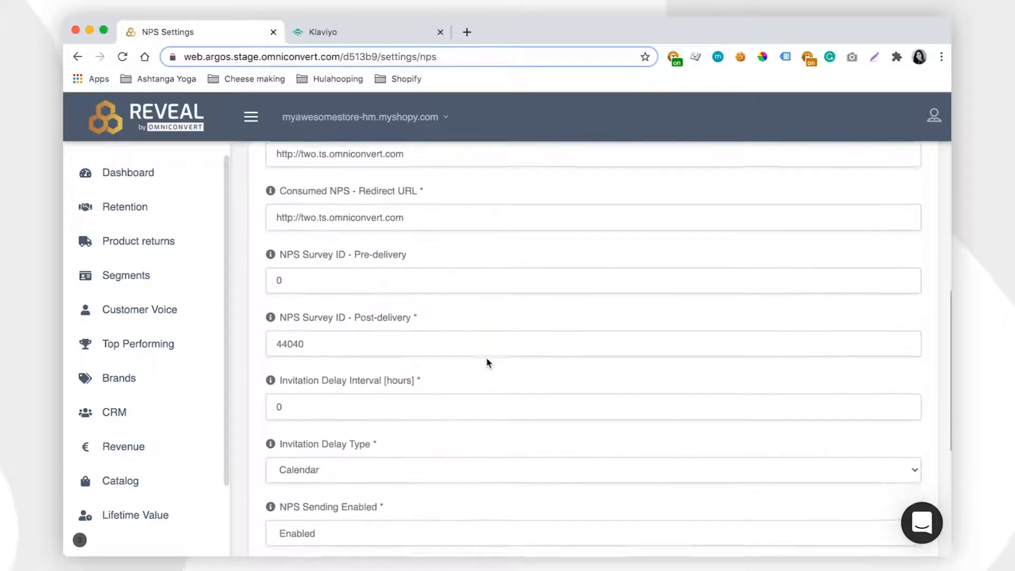
scroll(486, 365, up, 11)
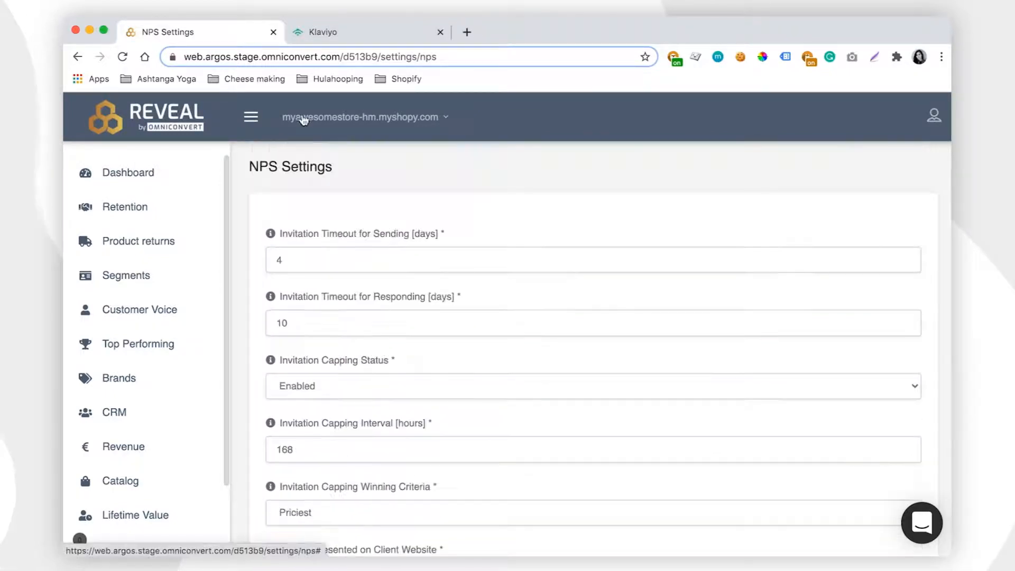
click(320, 116)
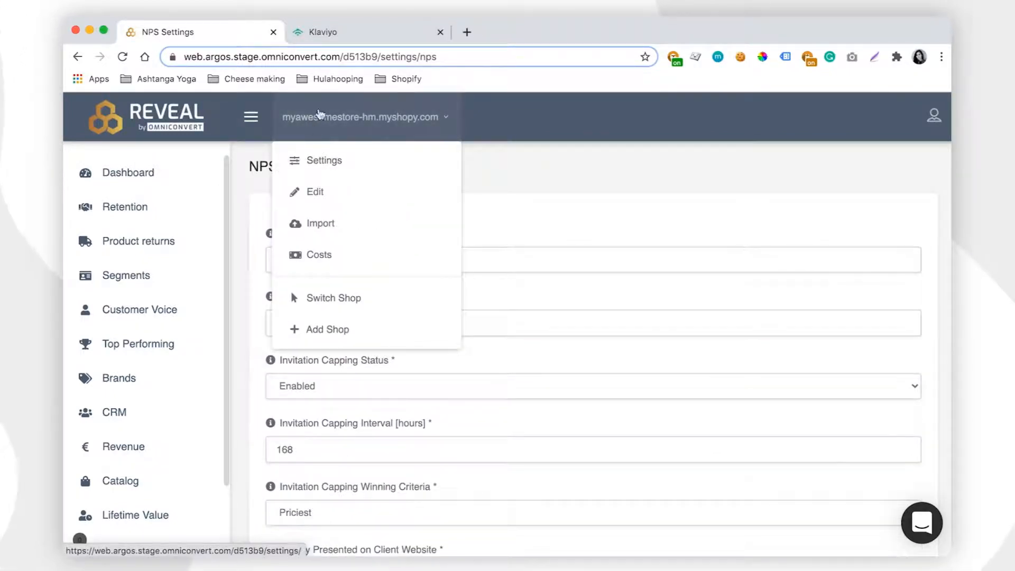
Switch to Klaviyo, open the Omniconvert-Reveal NPS list and review the test profile's activity and metrics
click(347, 33)
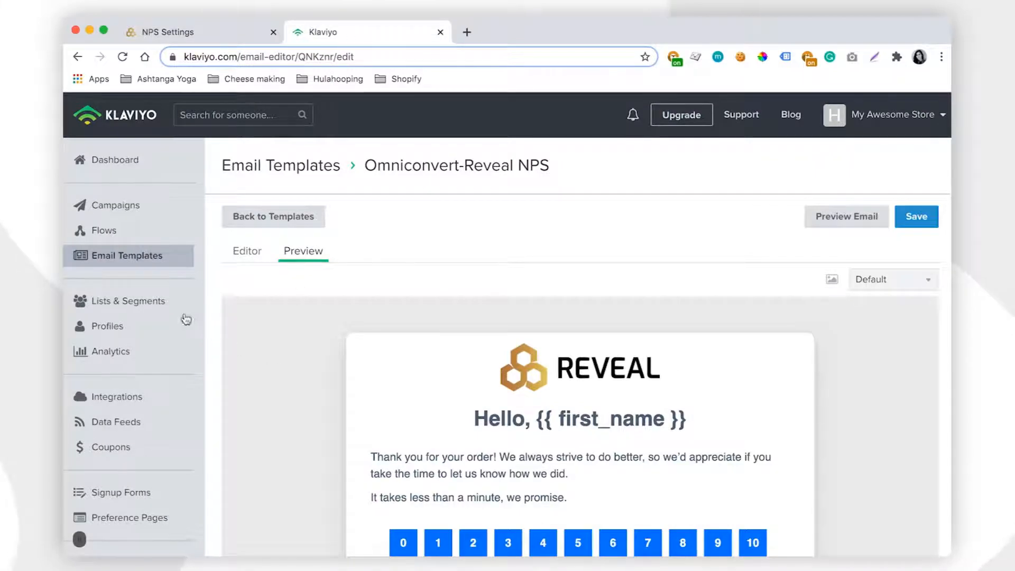
click(152, 299)
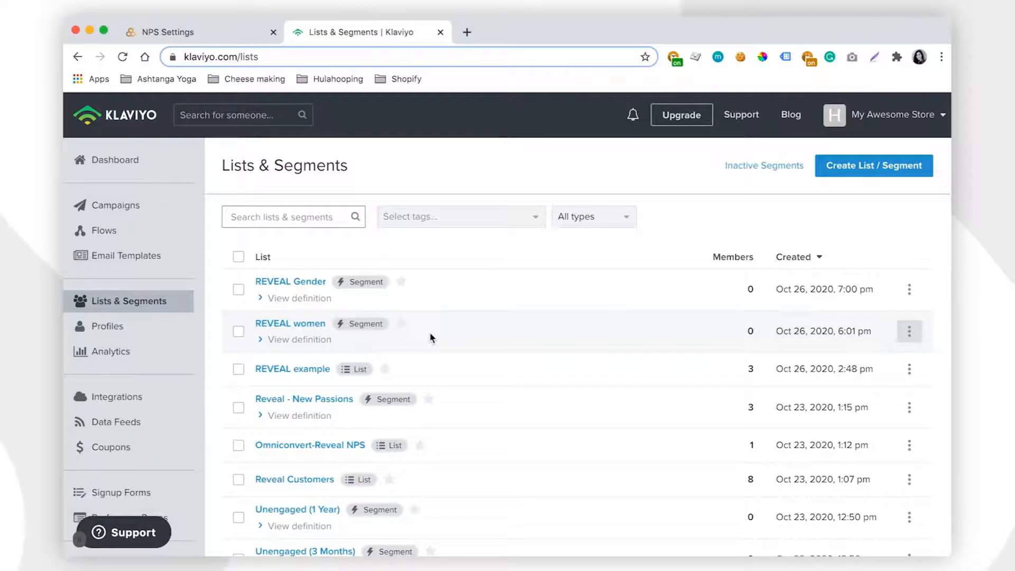
scroll(431, 337, down, 2)
click(328, 379)
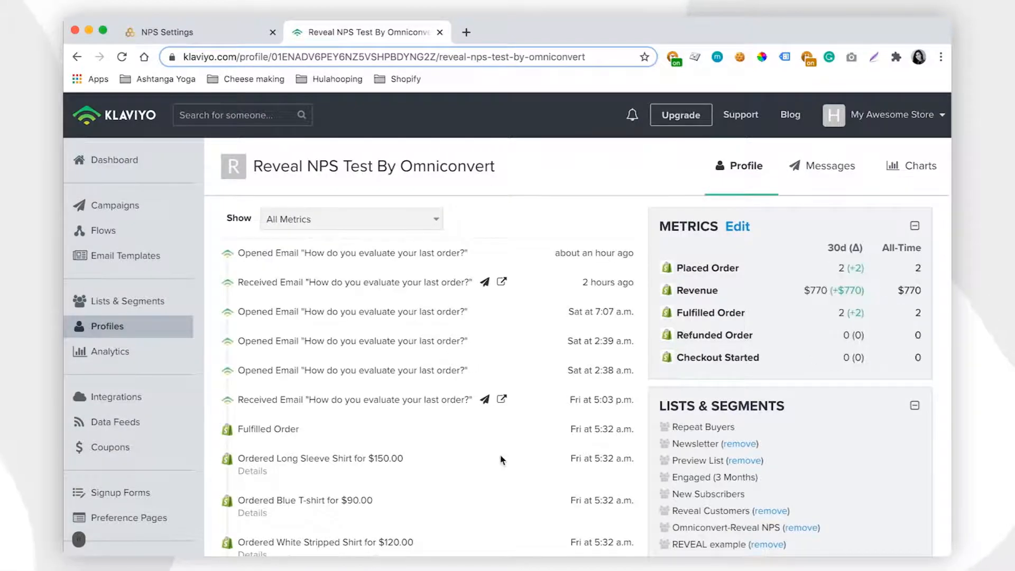
scroll(453, 356, down, 2)
scroll(294, 508, down, 5)
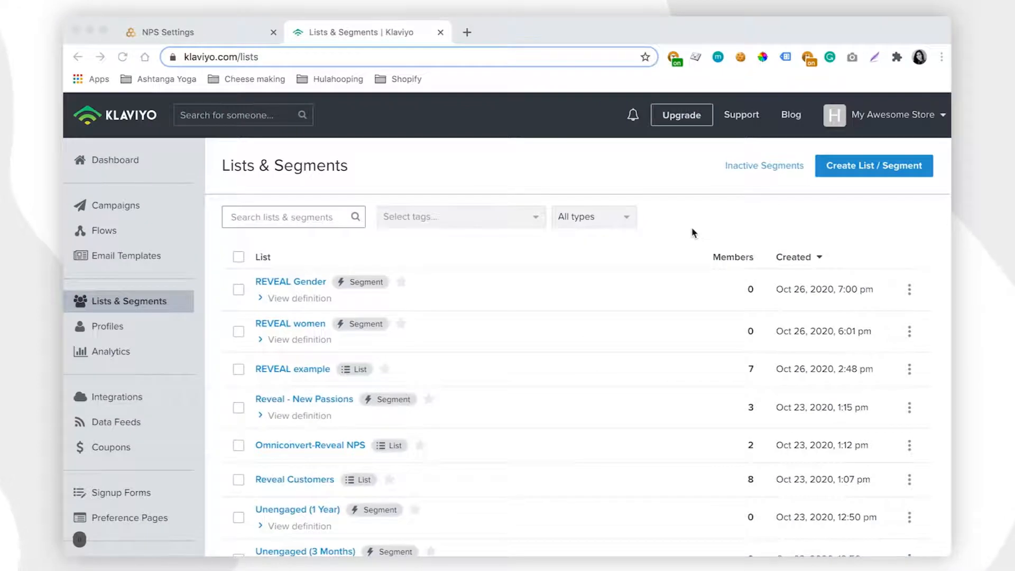
Create a new segment named "Promoters to Detractors"
click(855, 207)
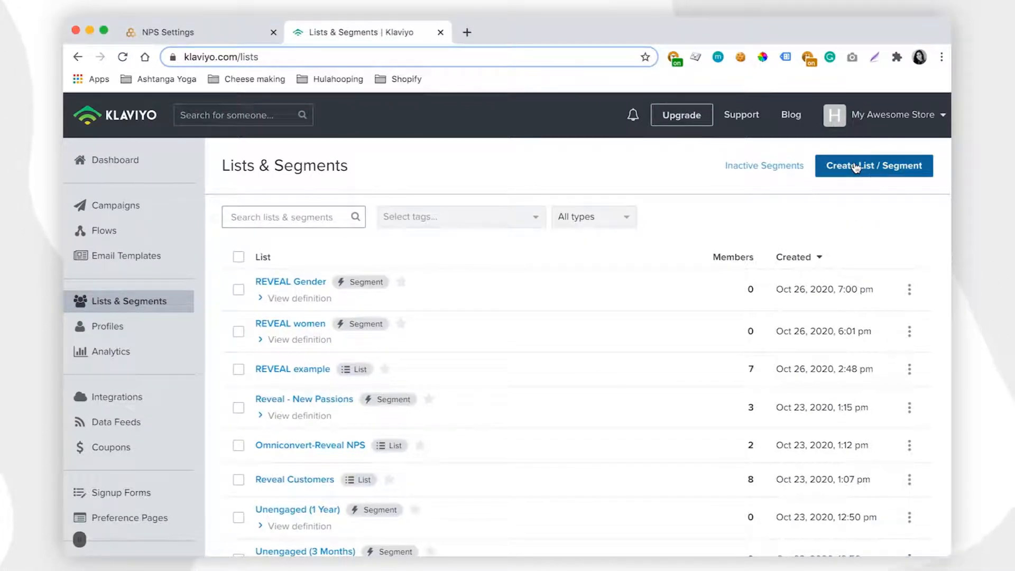
click(857, 167)
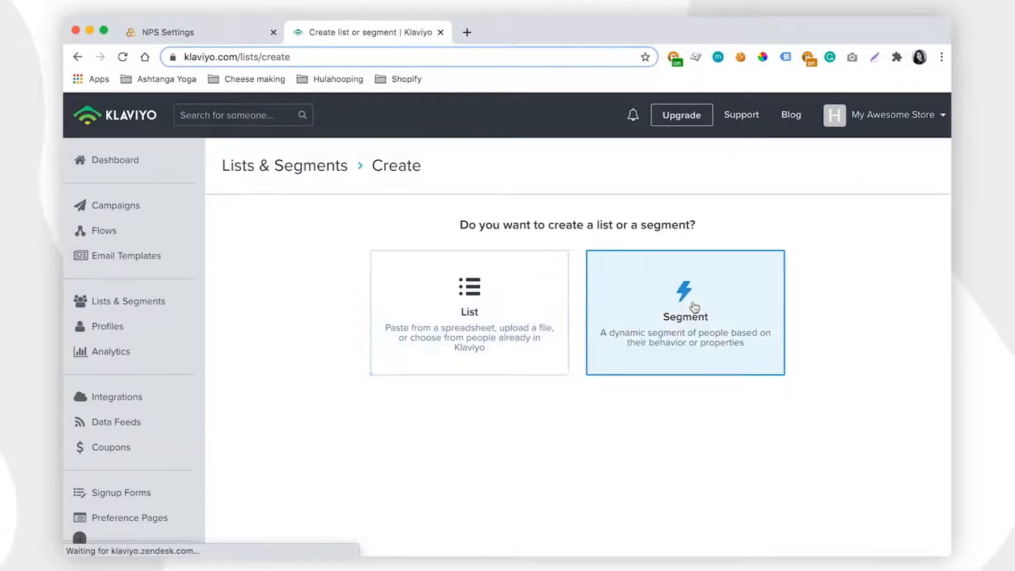
click(695, 307)
click(372, 267)
text(Pro)
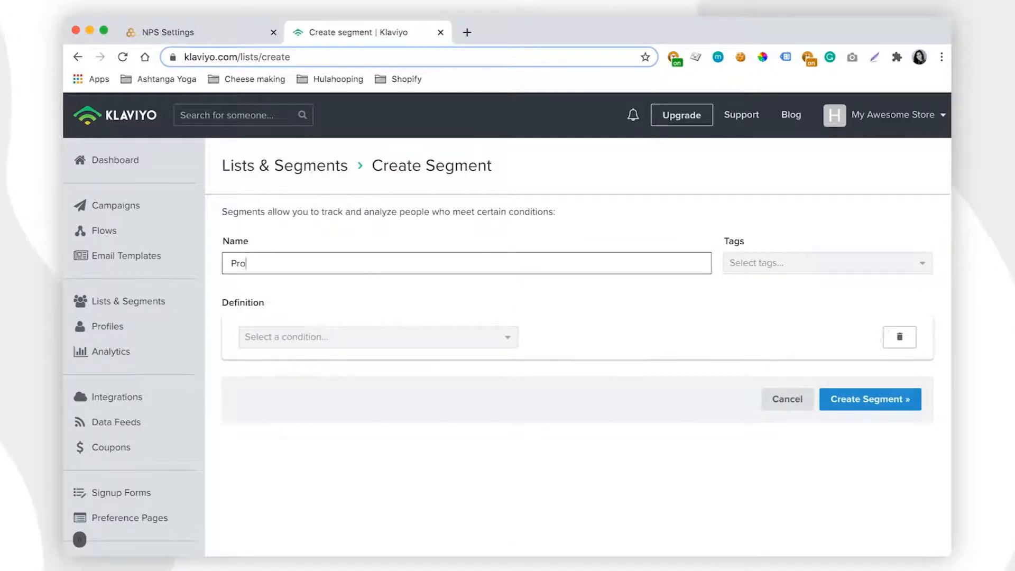
text(moters to )
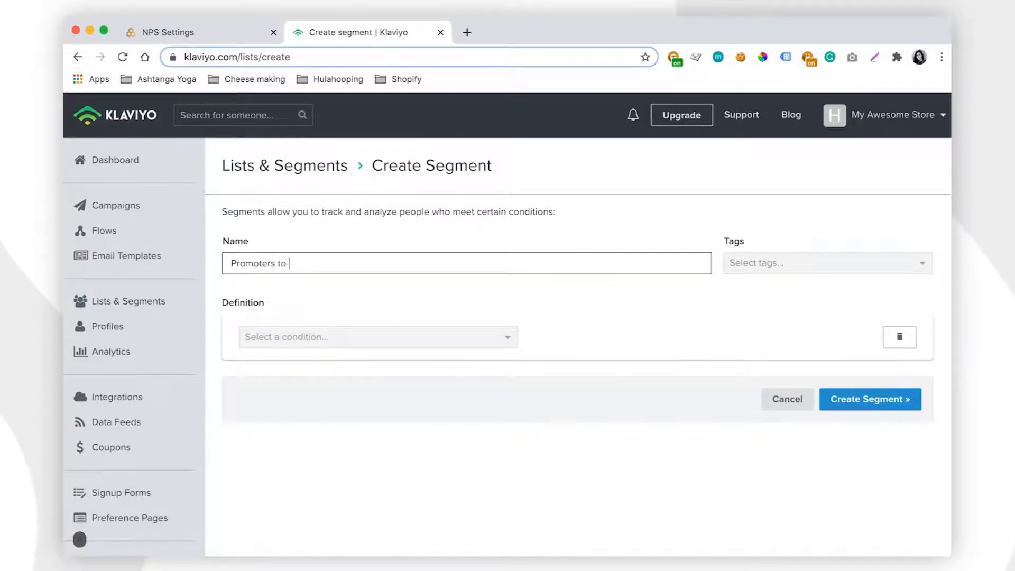
text(Detractors)
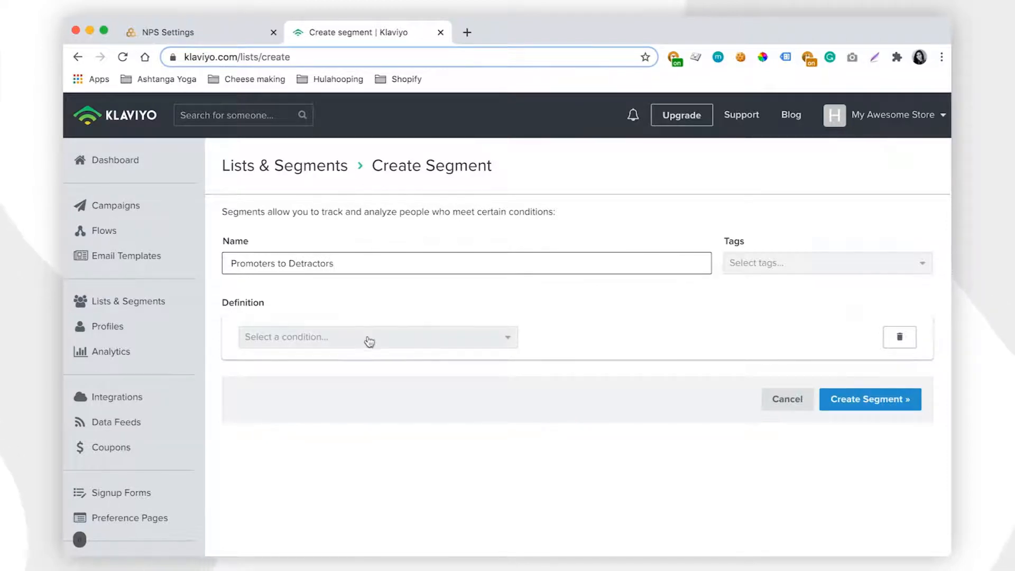
Define the segment by what someone has done (or not done), using the RVL NPS Segment Changed metric
click(369, 339)
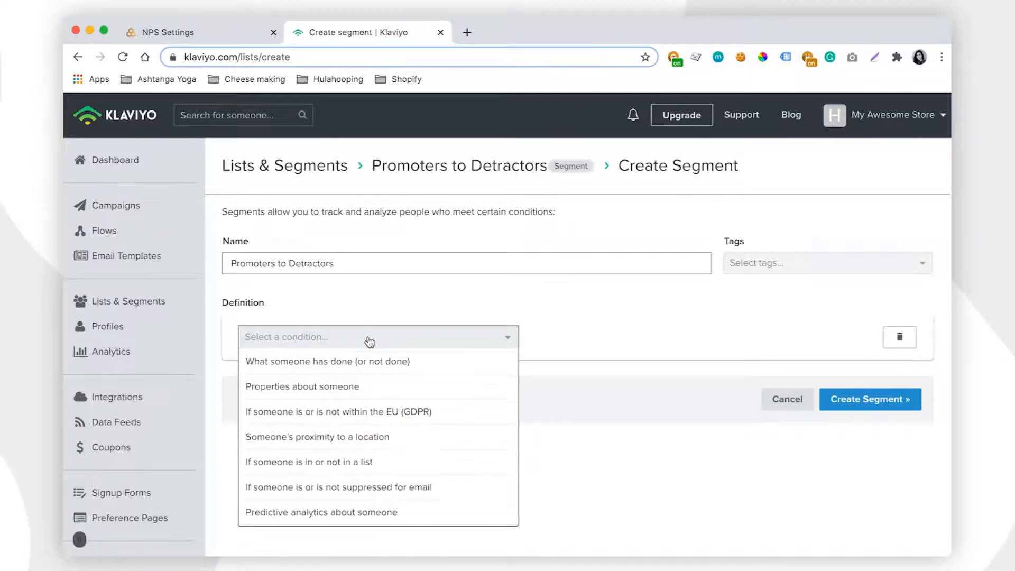
click(367, 358)
click(364, 368)
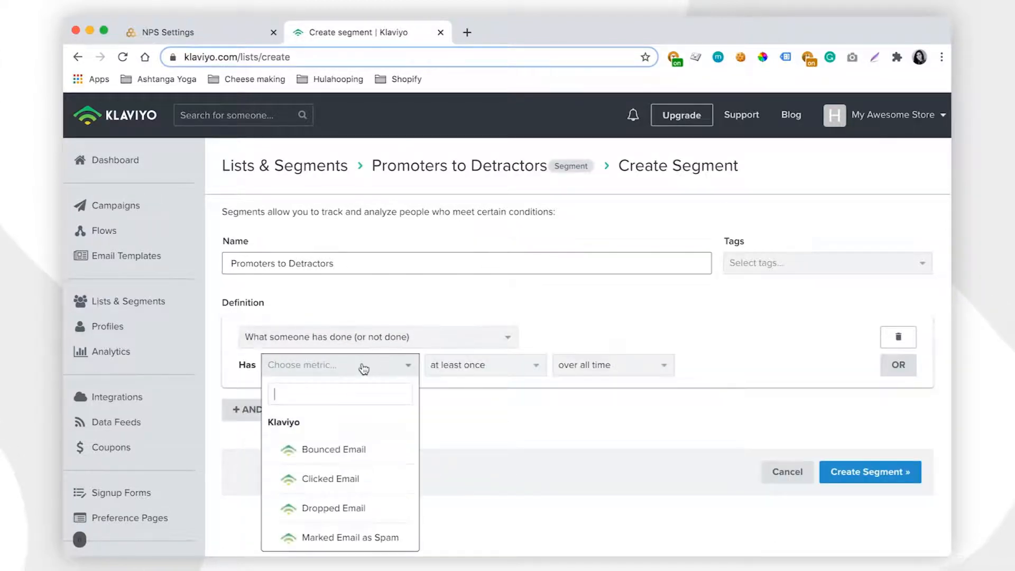
text(RVL NPS)
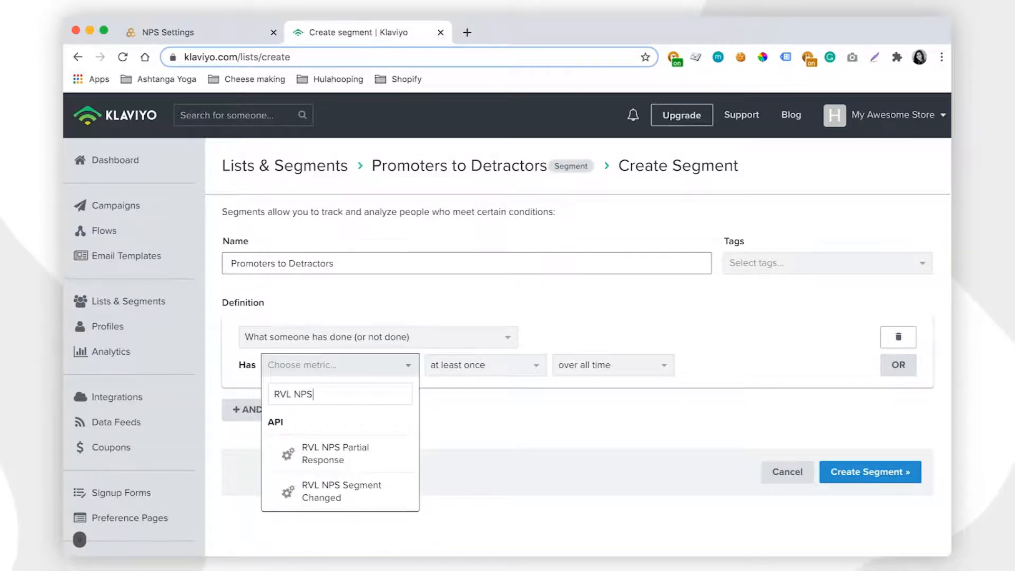
click(374, 484)
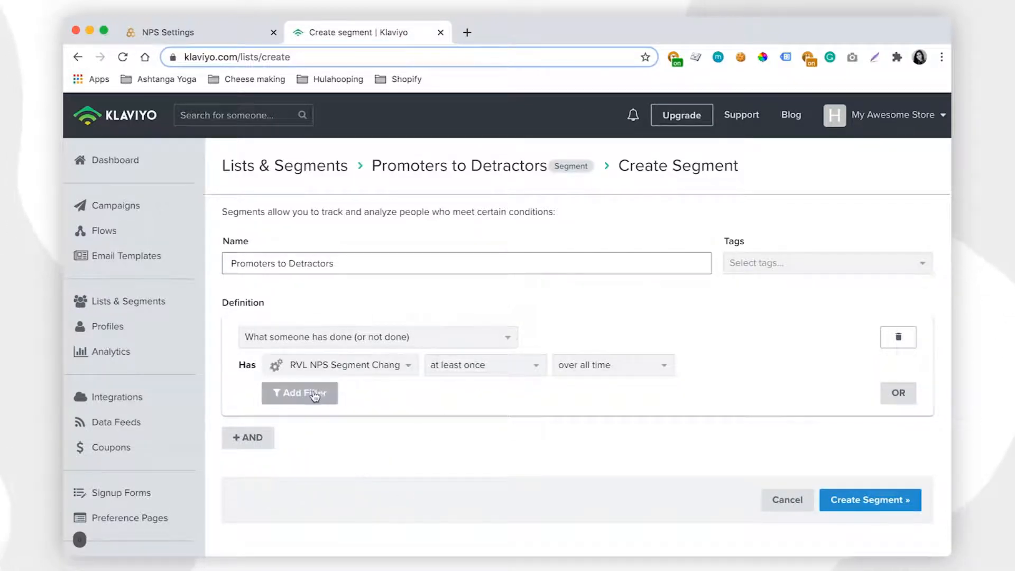
Filter the RVL NPS Segment Changed condition to where Previous NPS Segment equals promoter
click(315, 394)
click(331, 394)
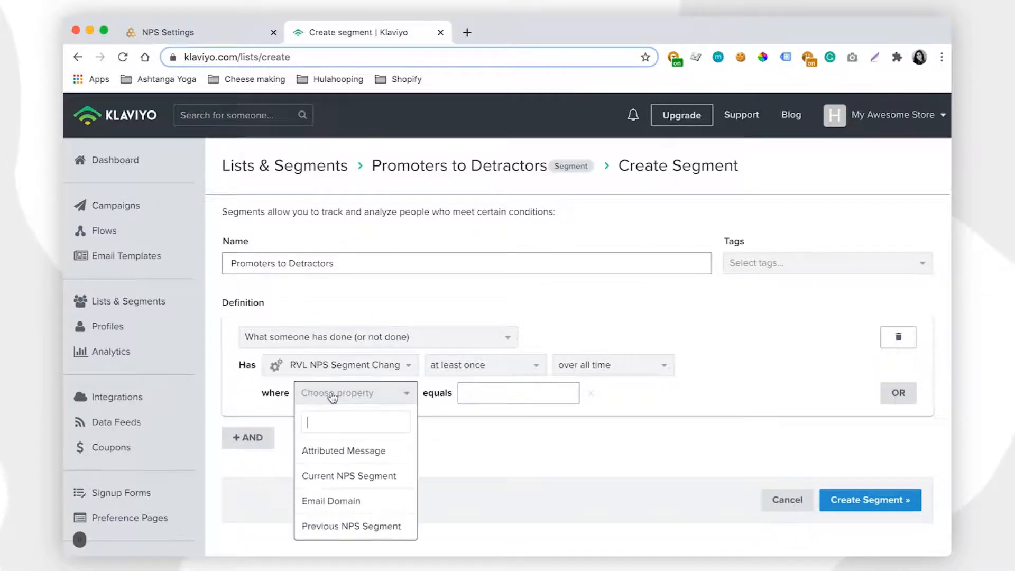
click(335, 527)
click(481, 401)
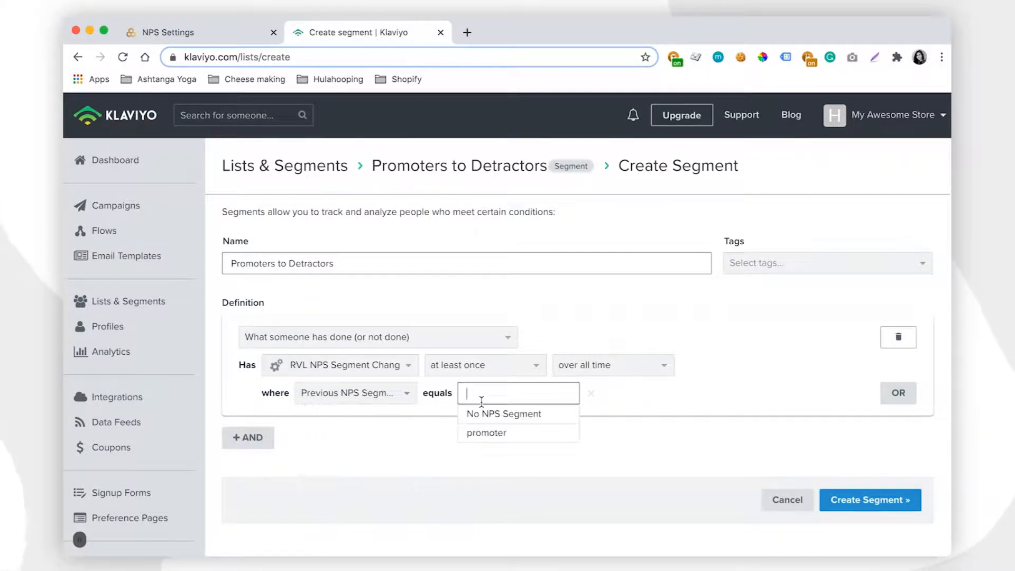
click(484, 433)
Add a second AND condition about what someone has done (or not done) to the Promoters to Detractors segment
click(248, 439)
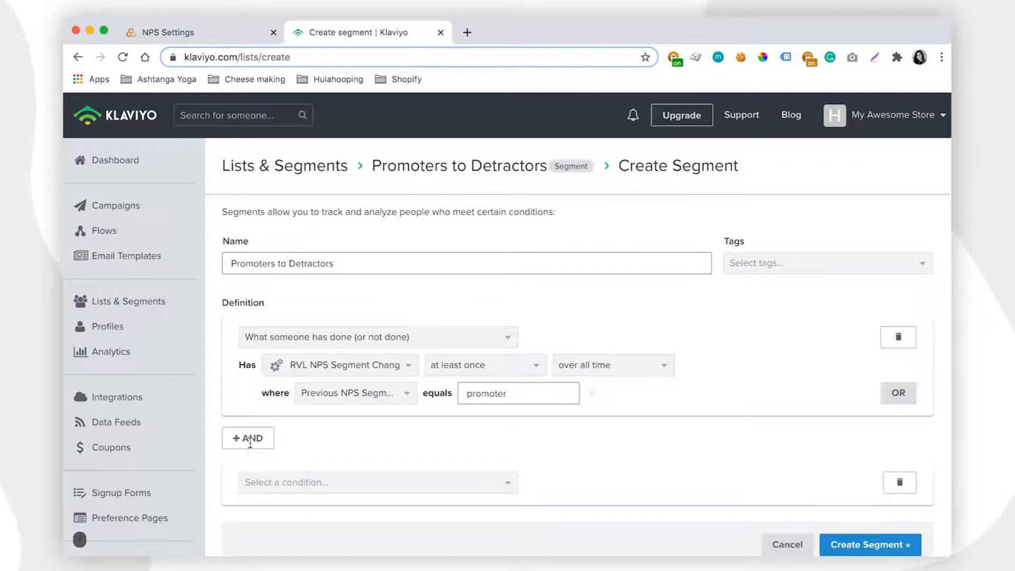
click(272, 483)
click(308, 507)
scroll(405, 473, down, 3)
click(351, 375)
Review the Omniconvert Explore pricing plans and billing options, and open the 30-day free trial sign-up form
scroll(356, 497, down, 10)
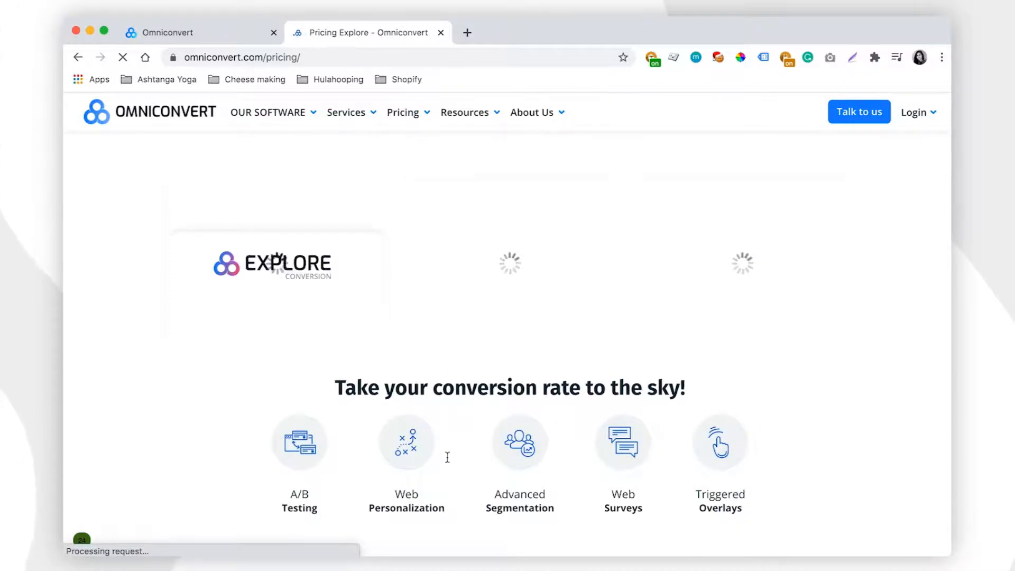
scroll(447, 457, down, 10)
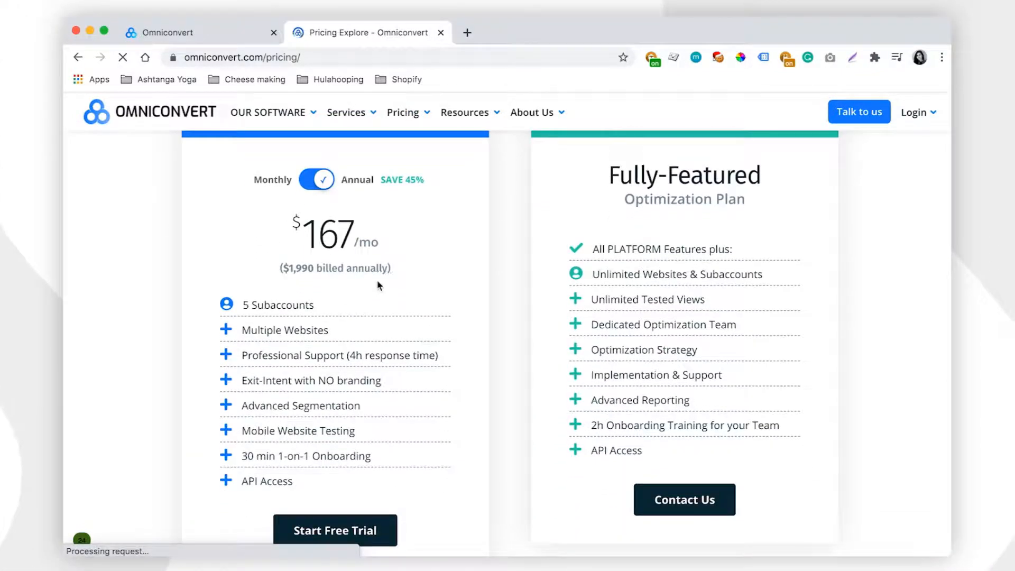
click(309, 180)
click(310, 180)
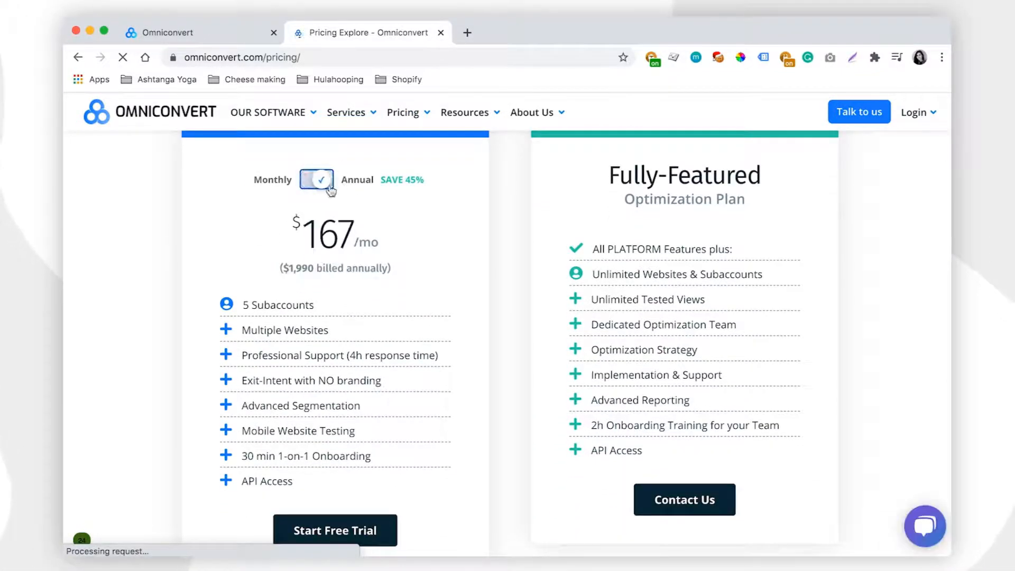
scroll(364, 405, down, 3)
click(364, 405)
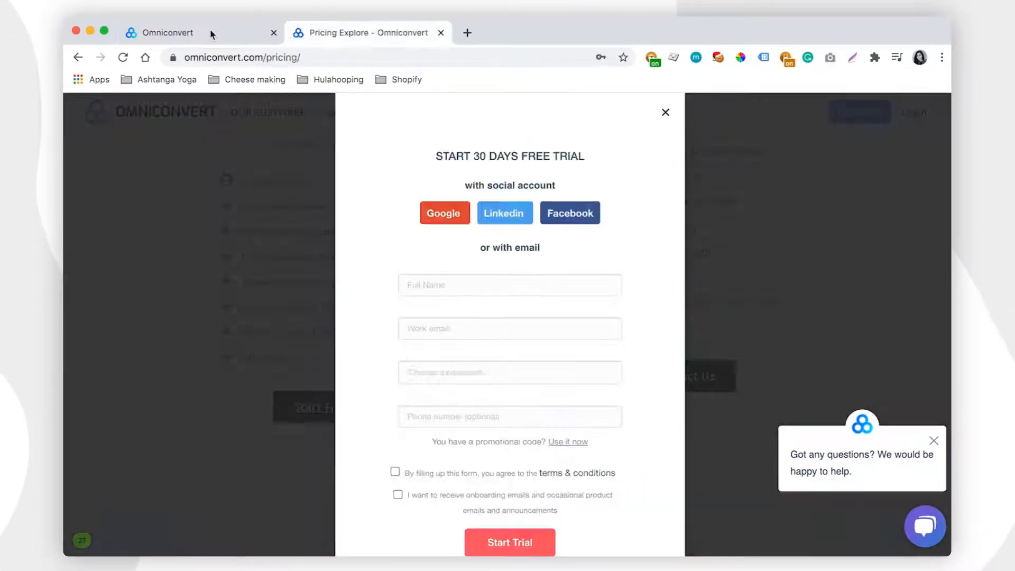
click(211, 32)
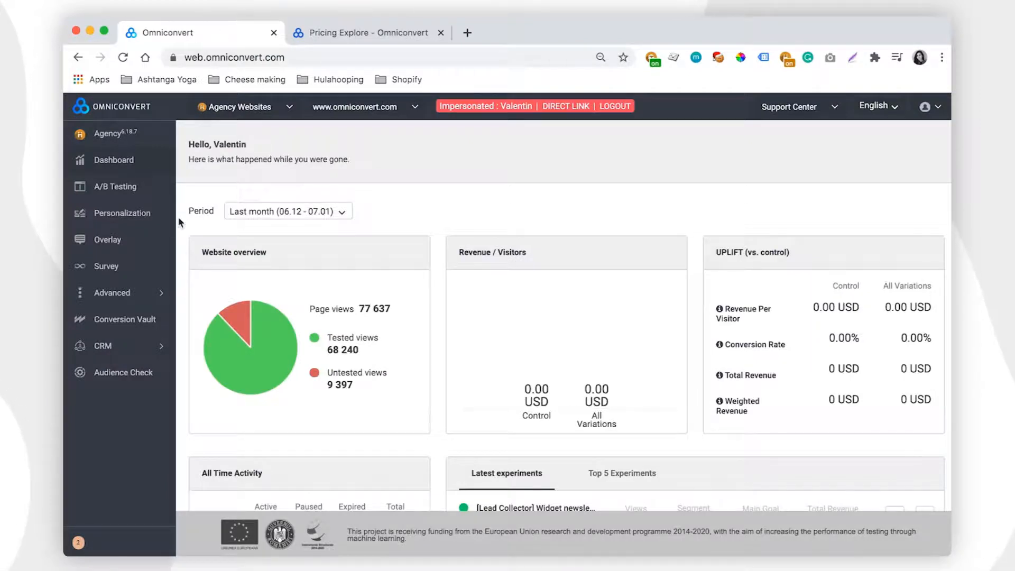
click(354, 108)
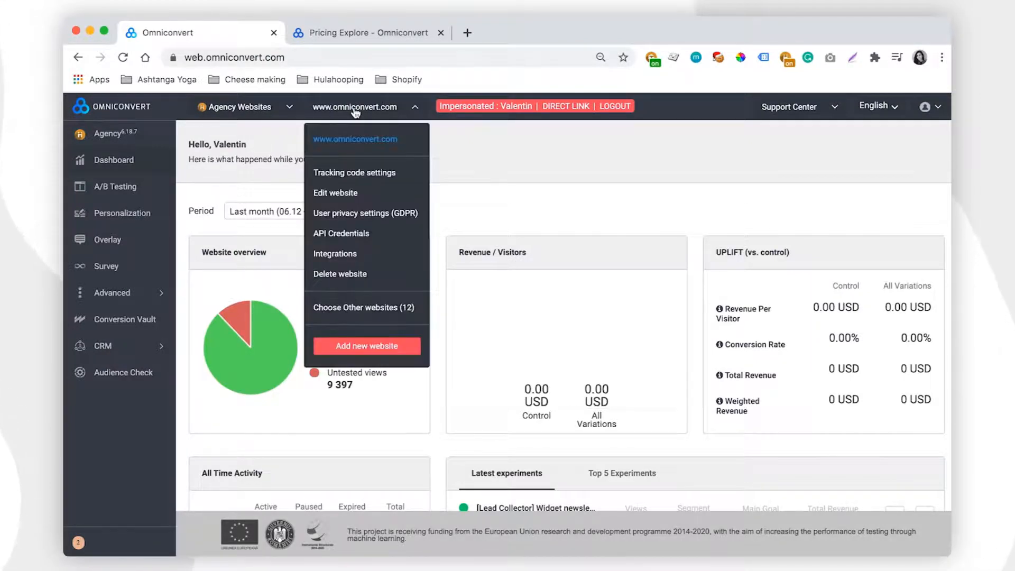
click(361, 173)
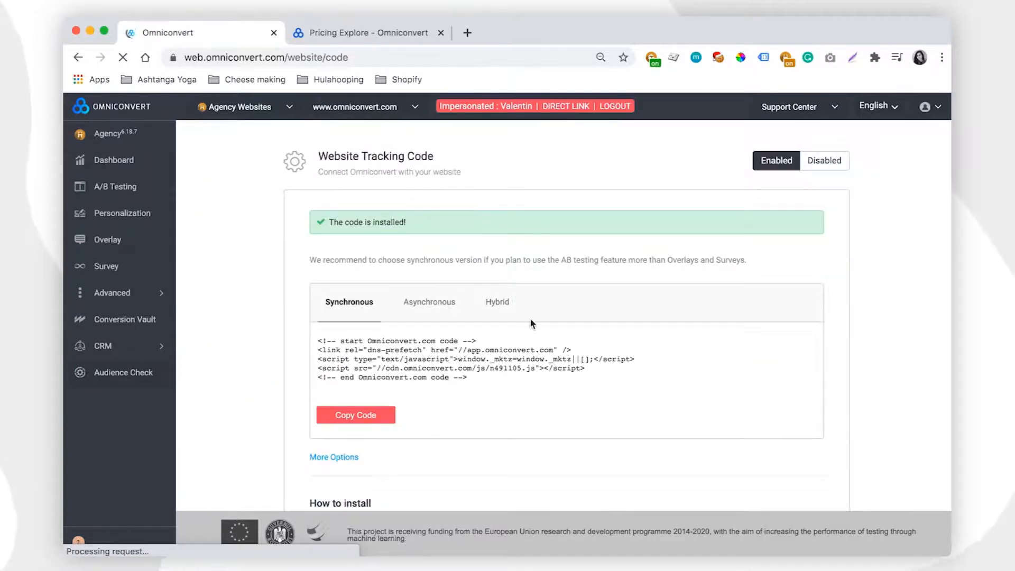
scroll(530, 318, down, 3)
click(349, 345)
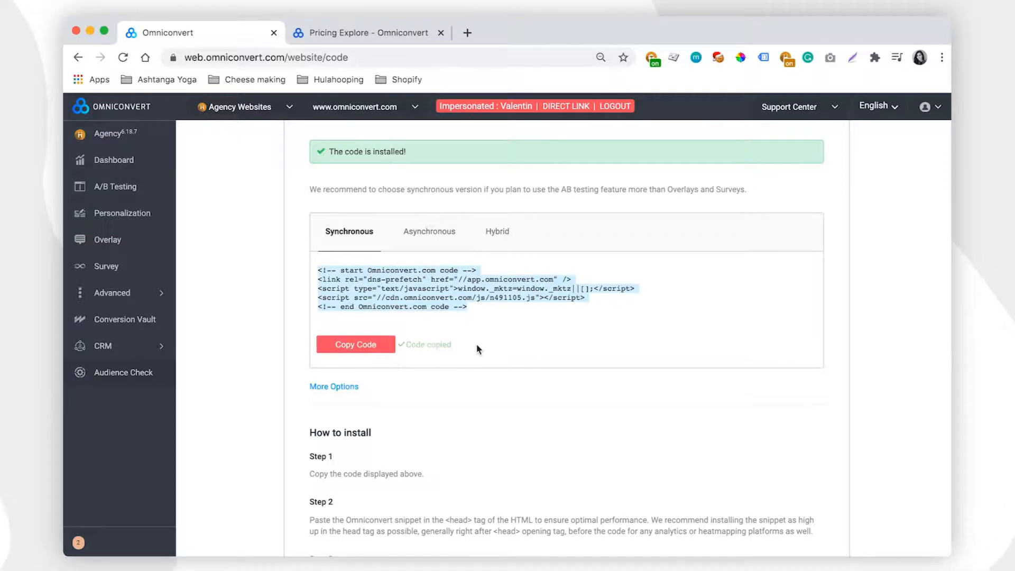
click(384, 109)
click(348, 255)
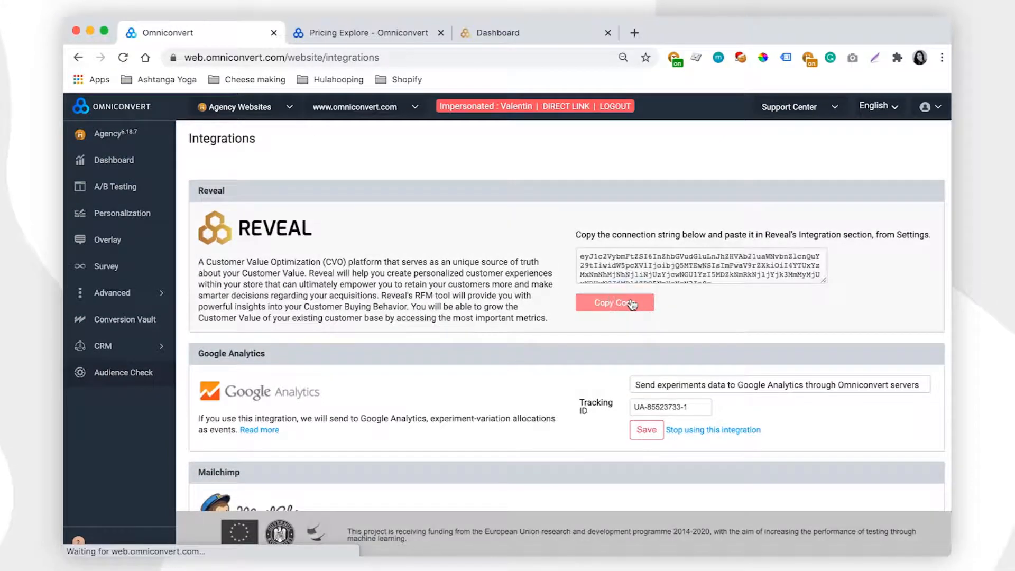
click(632, 304)
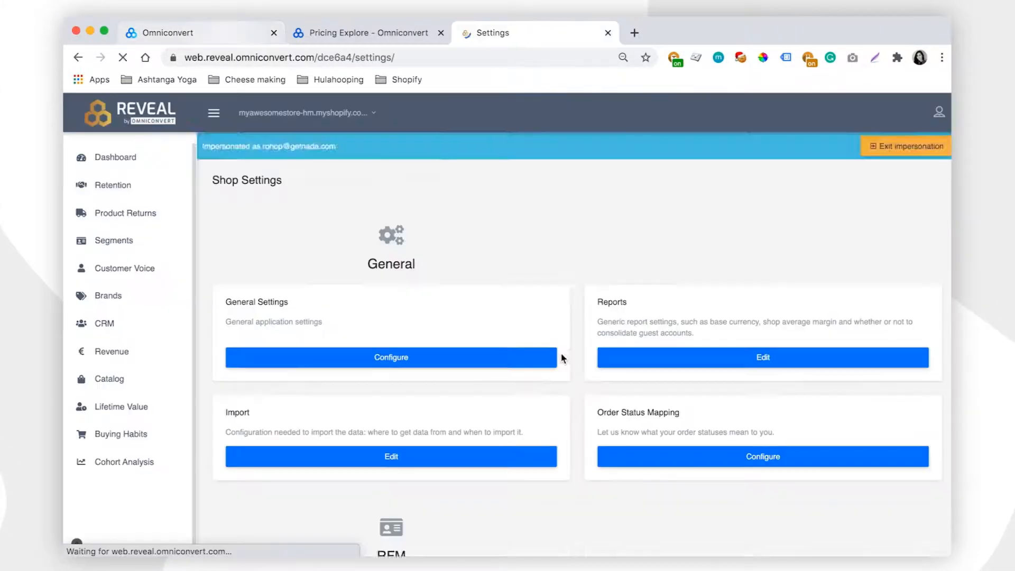
Open Omniconvert Explore Settings from Reveal's shop settings and paste the copied connection string to connect Explore
scroll(561, 356, down, 6)
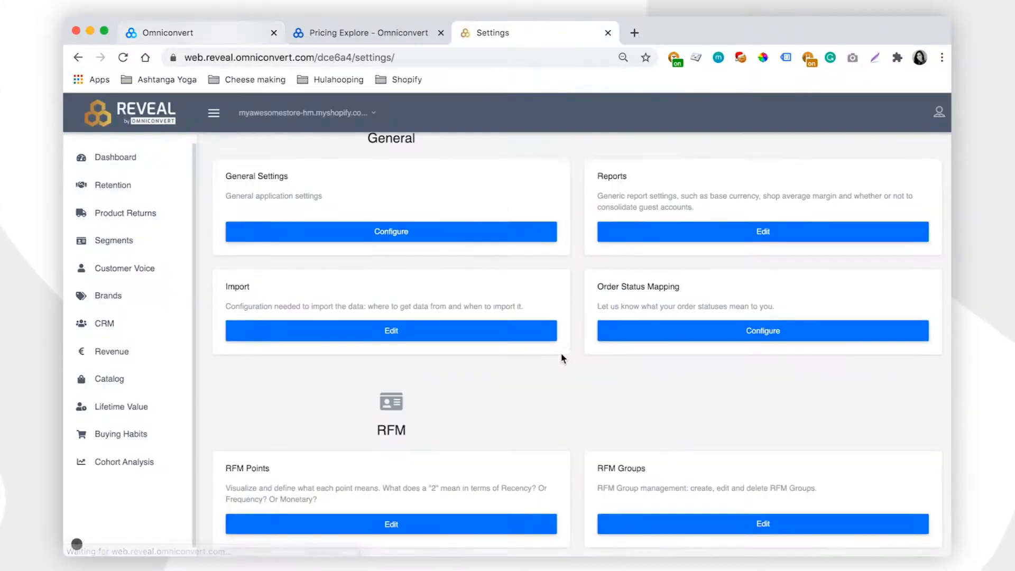
scroll(561, 358, down, 10)
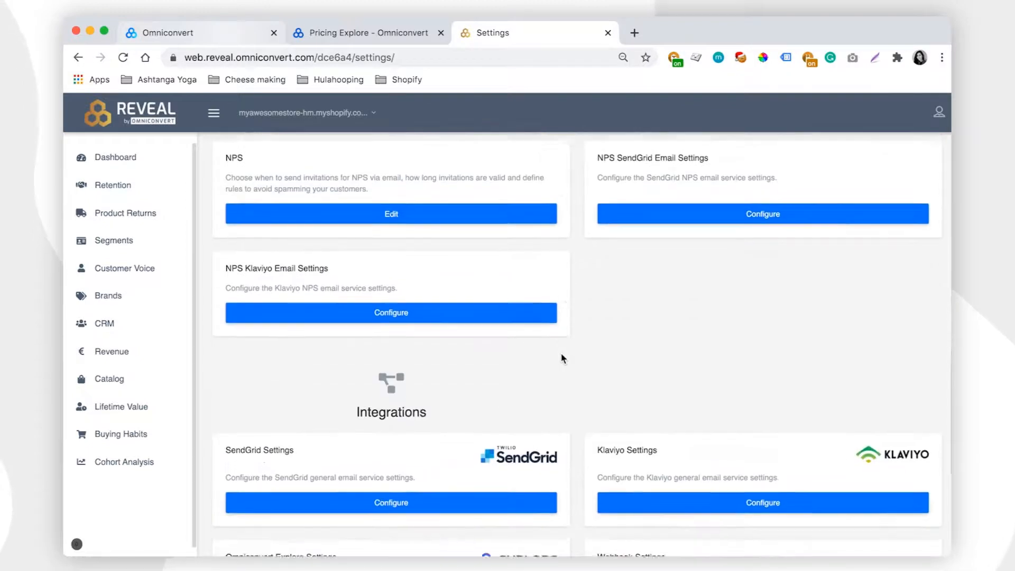
scroll(562, 358, down, 5)
click(435, 319)
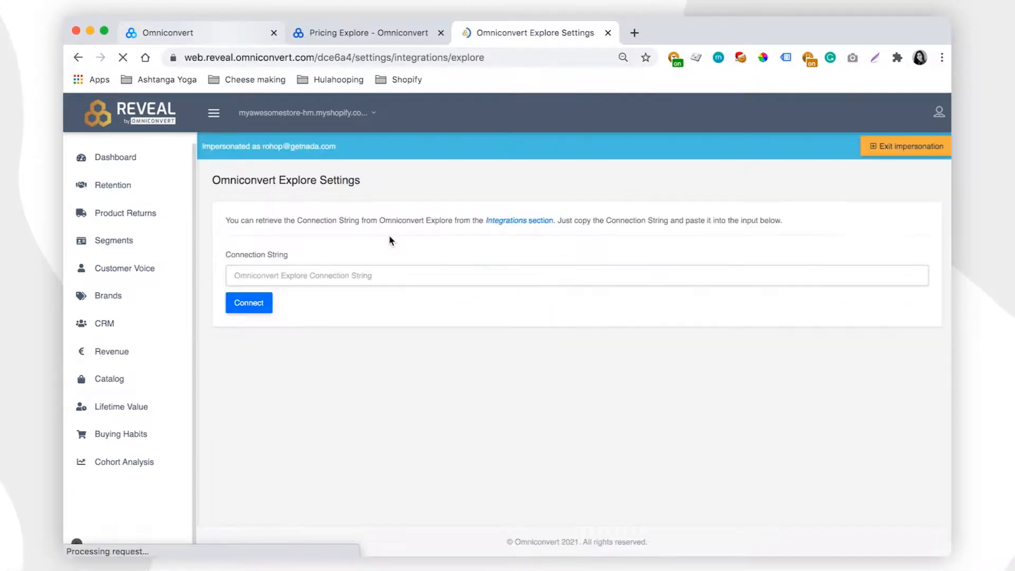
click(291, 275)
key(super+v)
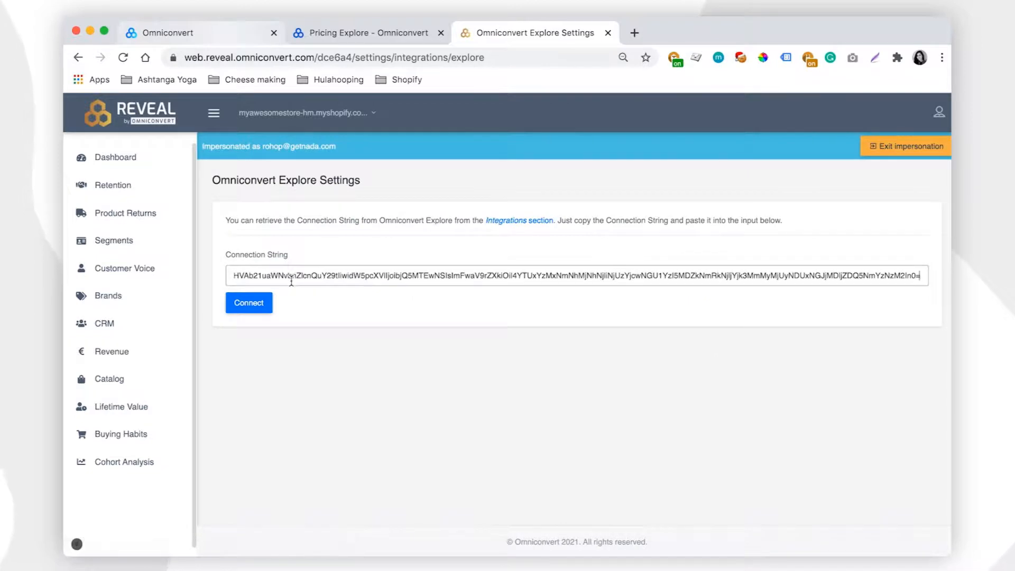
click(318, 312)
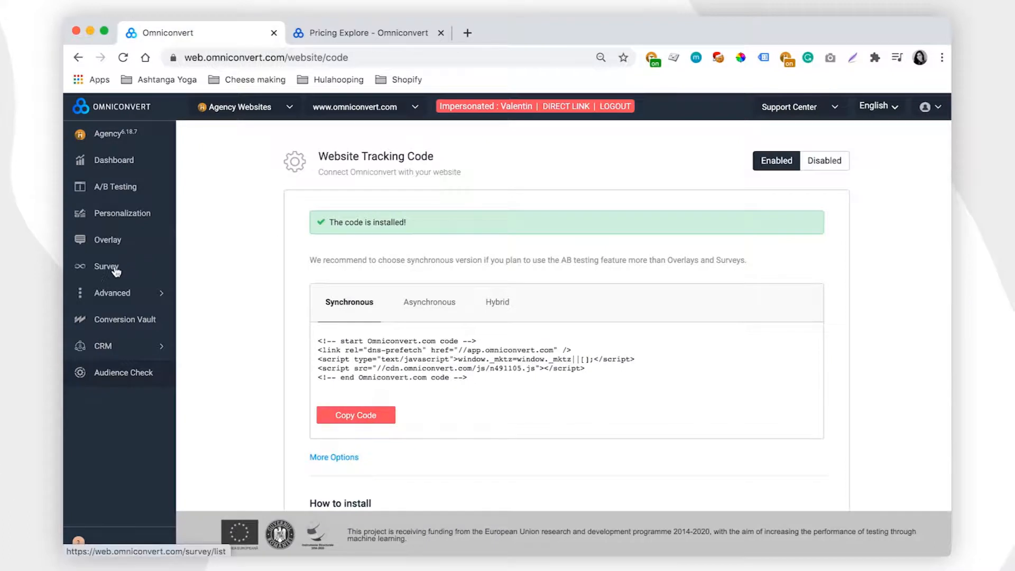
Create a pop-up survey named "NPS Post delivery" with the Net Promoter Score question "What are the chances of you recommending our store t to someone else?"
click(116, 269)
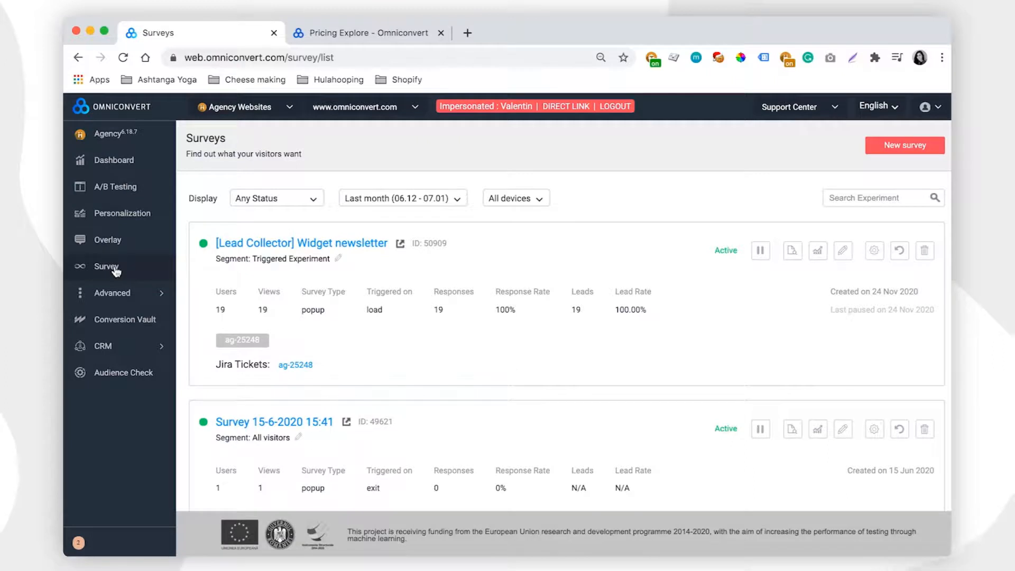
click(918, 149)
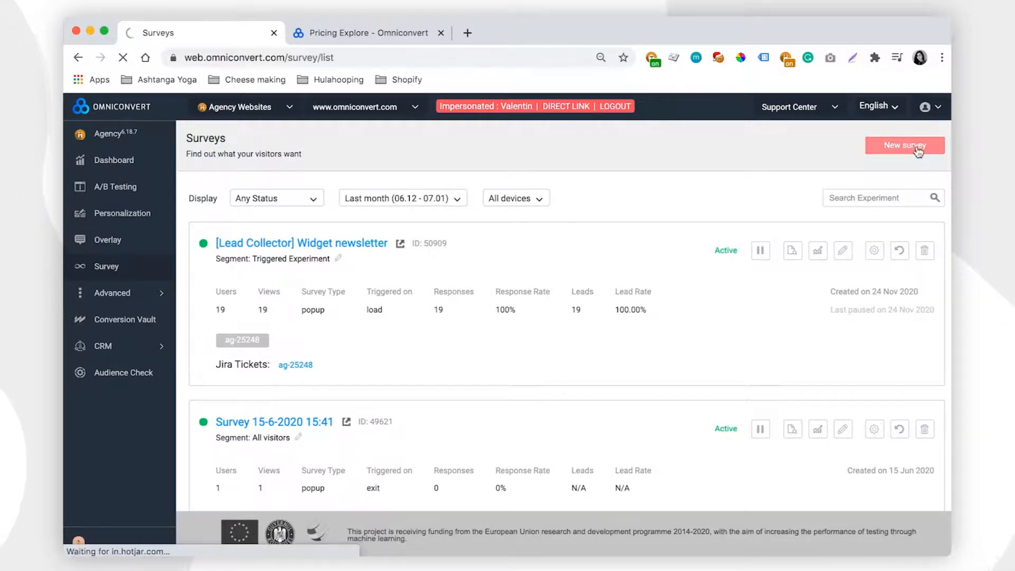
key(super+v)
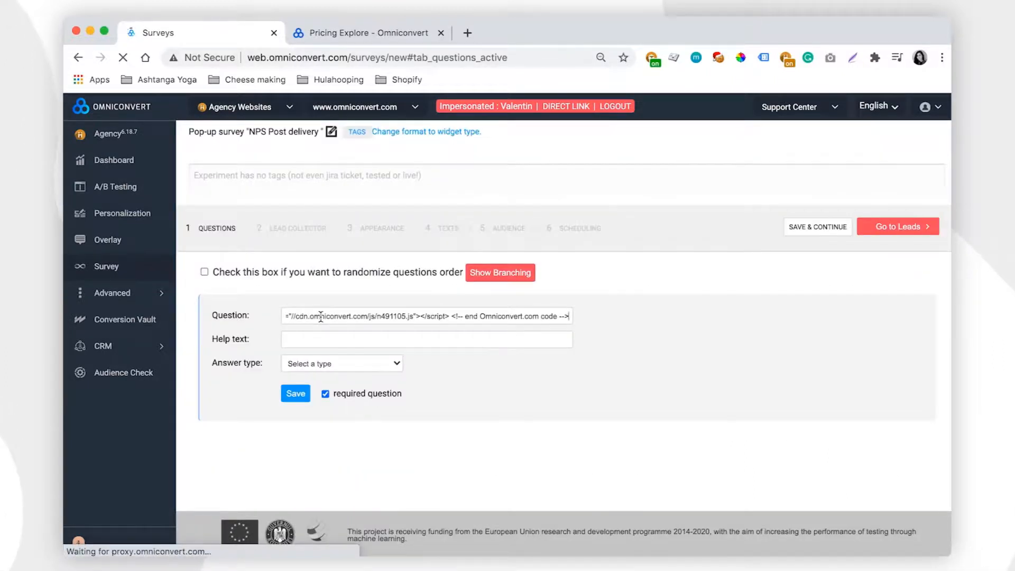
key(super+z)
text(What are the chances of you recommending our store t to someone else?)
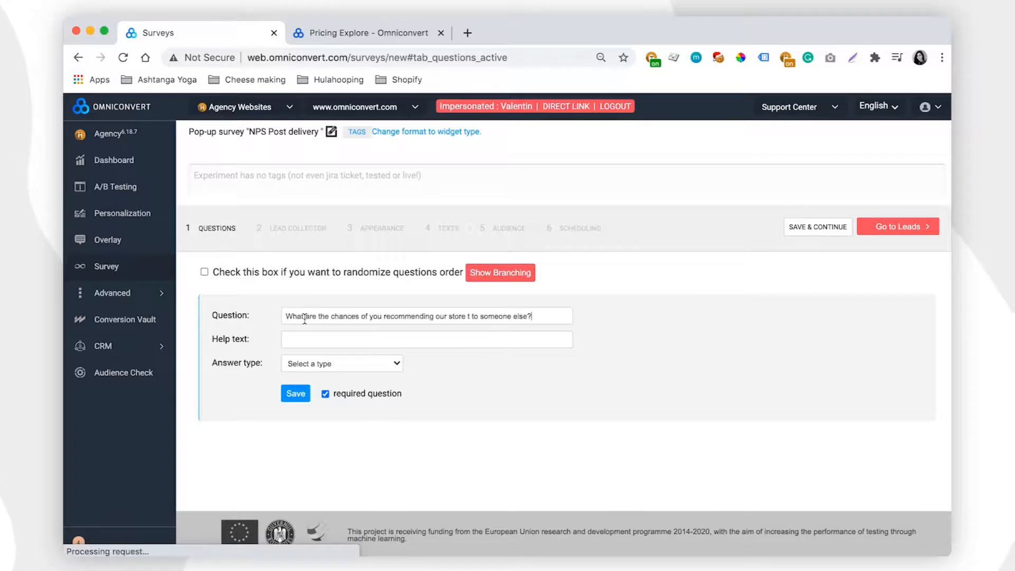
click(321, 365)
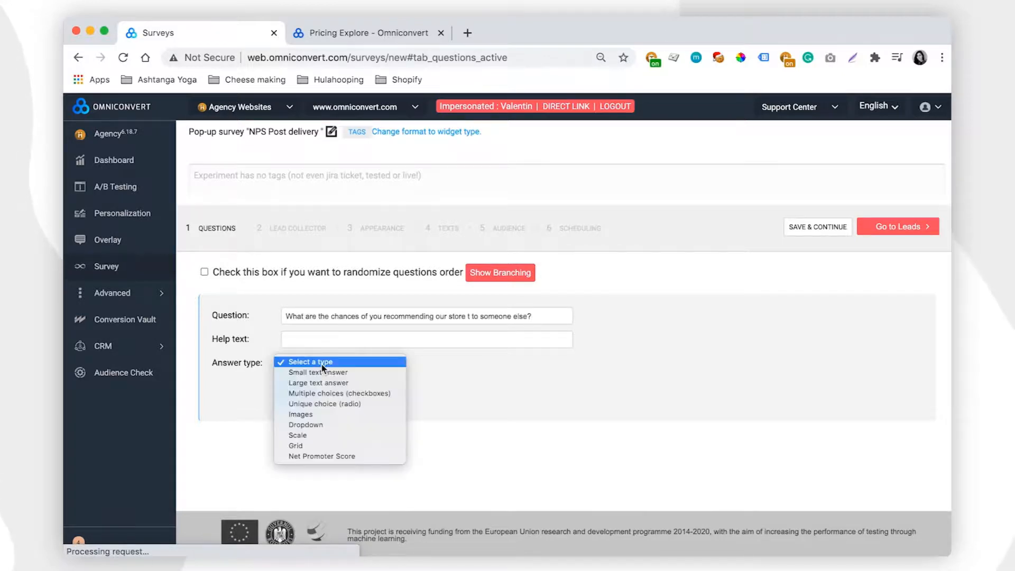
click(319, 463)
scroll(400, 393, down, 4)
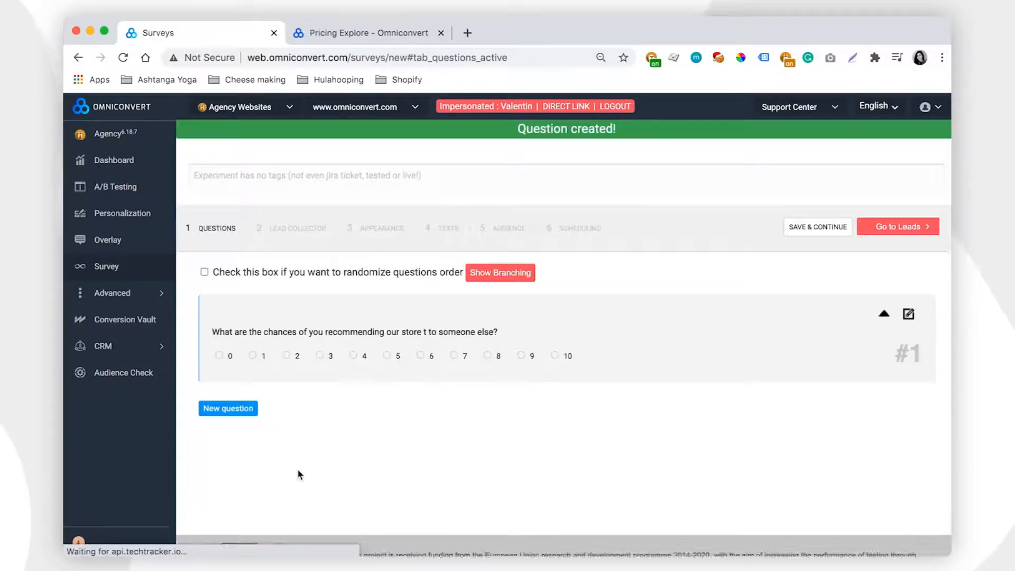
Add a required question "[For grades between 0-8] What are the reasons for this grade?" with a large text answer and save it
click(226, 411)
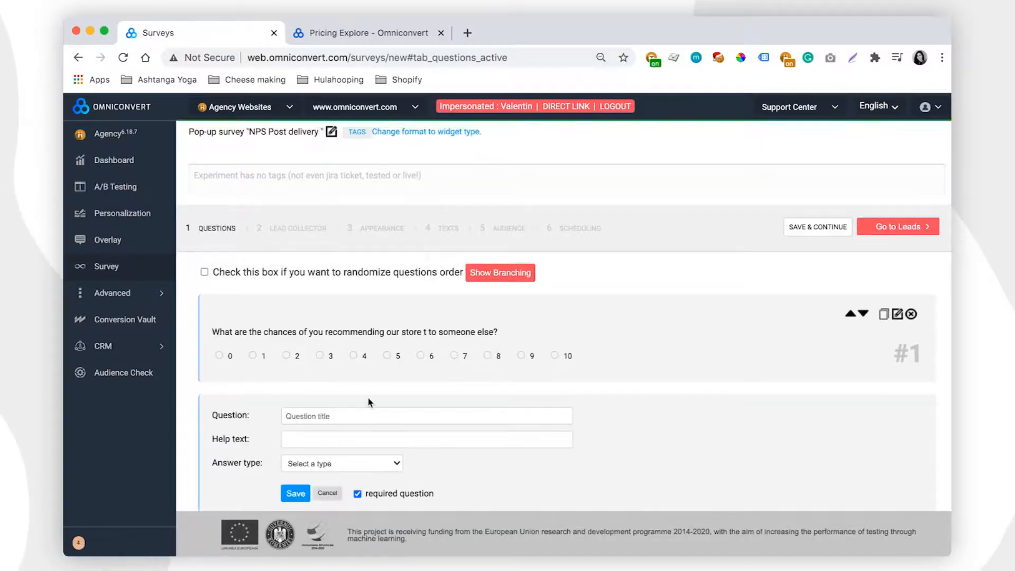
click(309, 397)
text([For grades between 0-8] What are the reasons for this grade?)
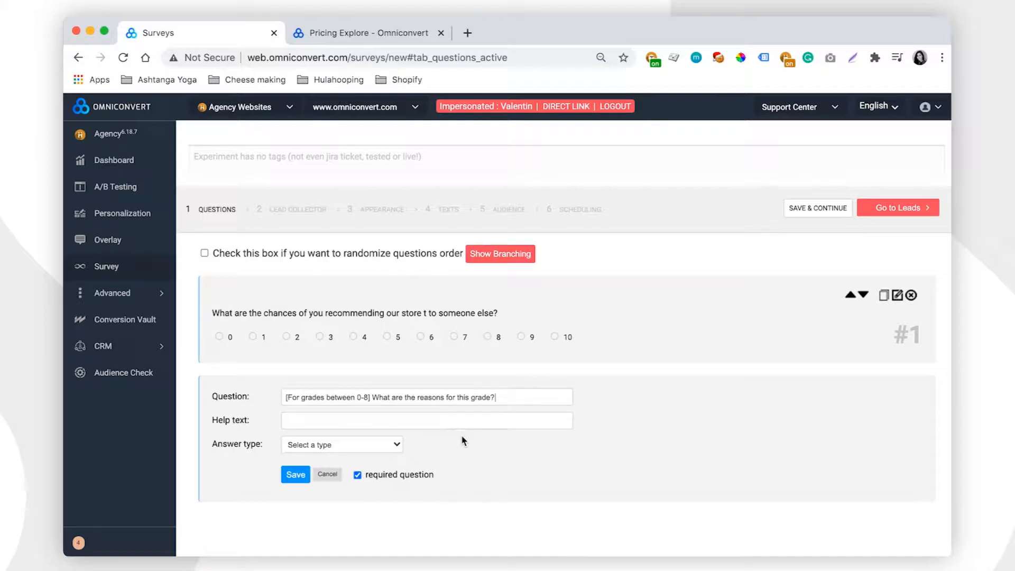
click(349, 447)
click(317, 467)
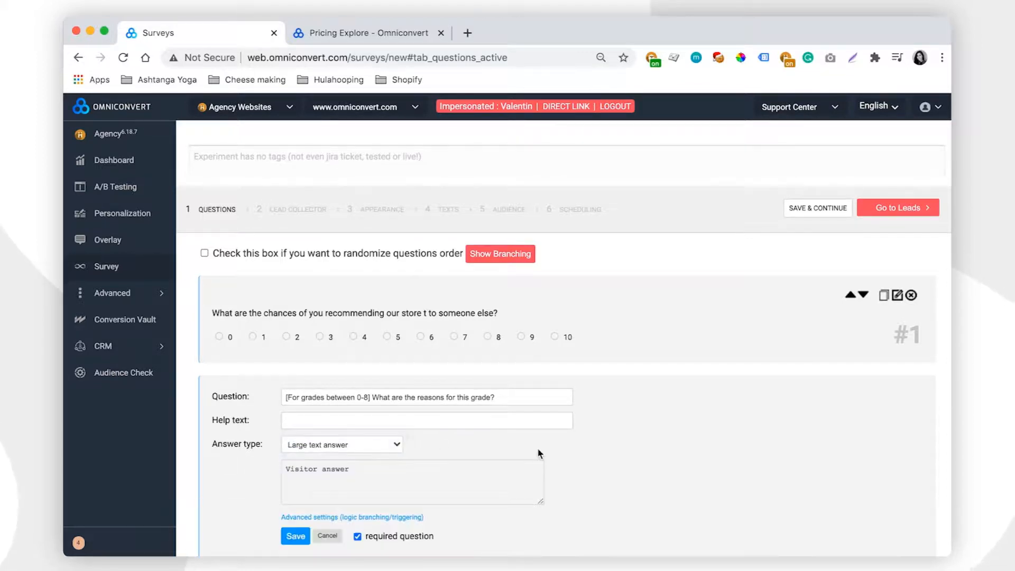
click(294, 535)
Edit the Net Promoter Score question so that grade 0 branches to the "[For grades between 0-8]" question, and save it
click(897, 267)
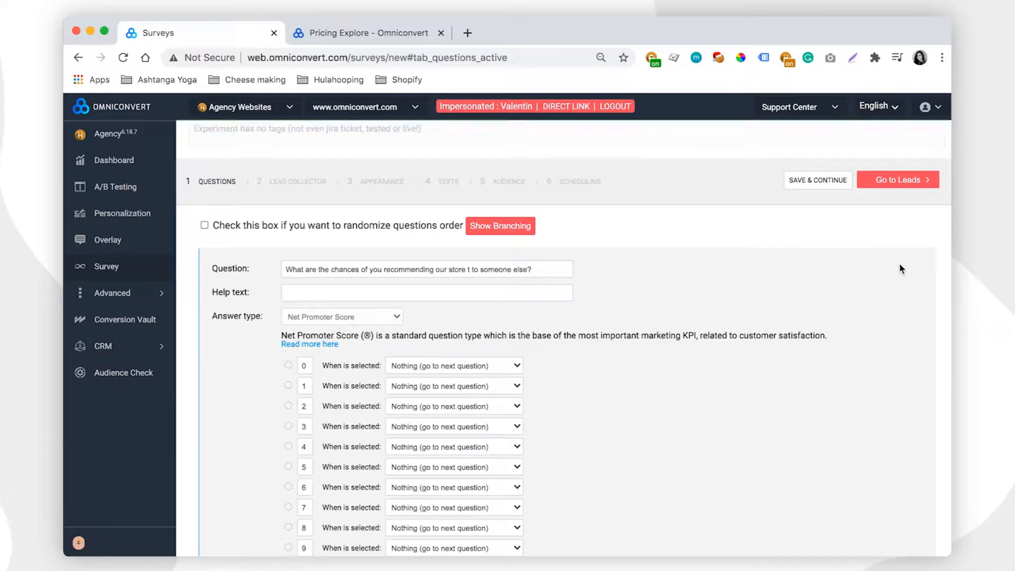
click(468, 366)
click(457, 419)
scroll(613, 439, down, 6)
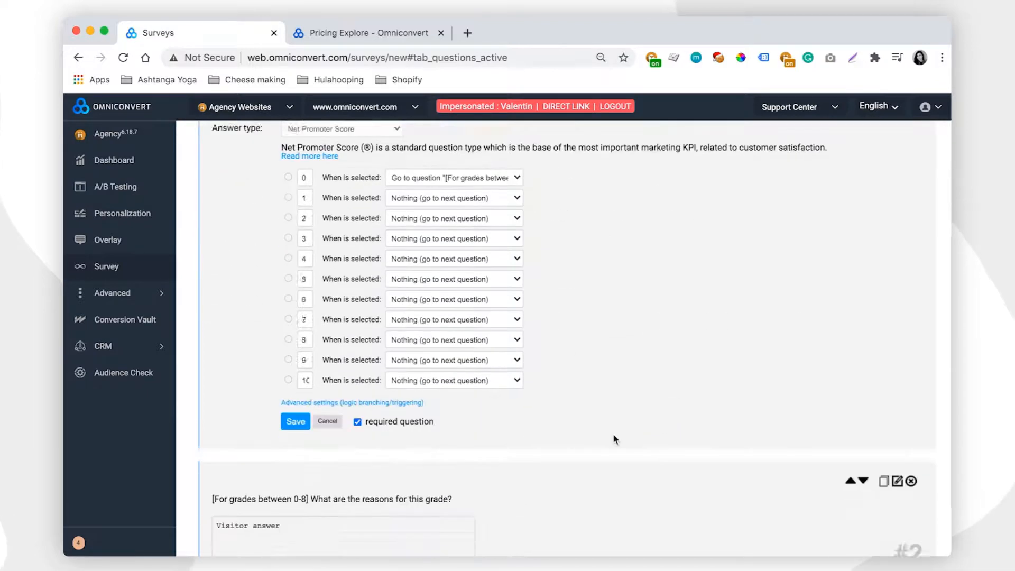
scroll(252, 495, up, 3)
click(295, 468)
Review the survey's appearance settings, including the theme, color schemes and preview
click(382, 183)
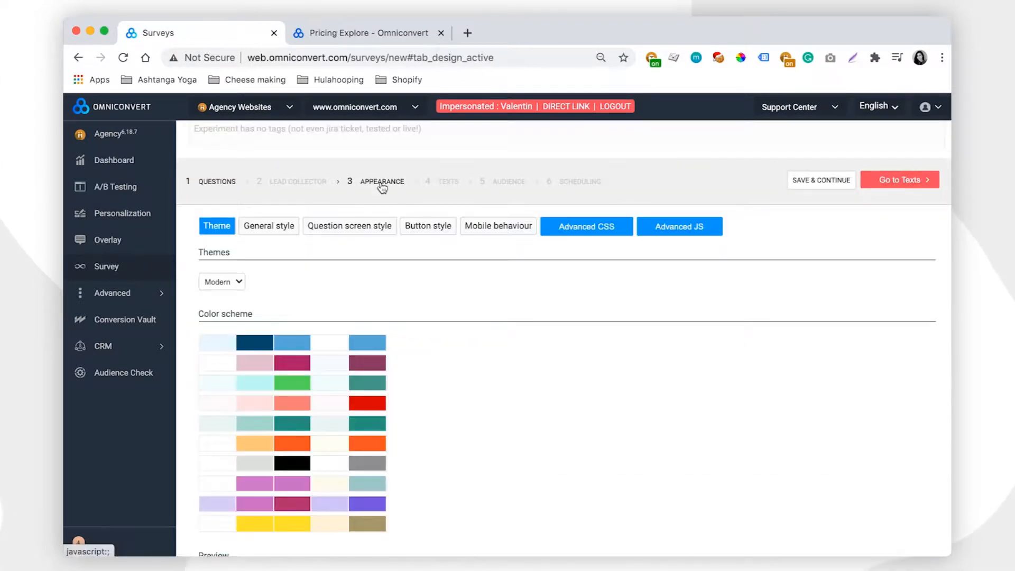
scroll(450, 351, down, 5)
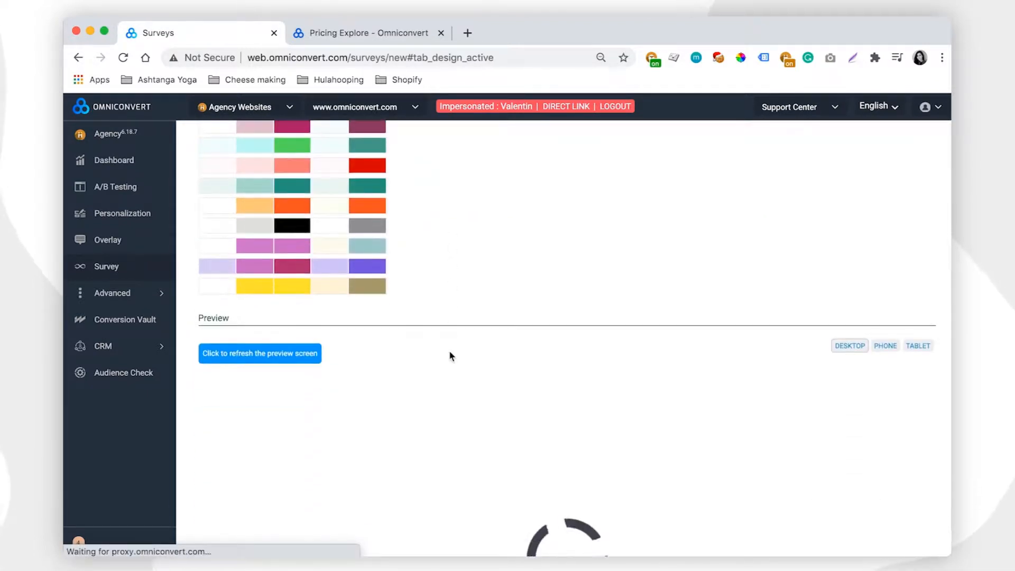
scroll(450, 352, up, 3)
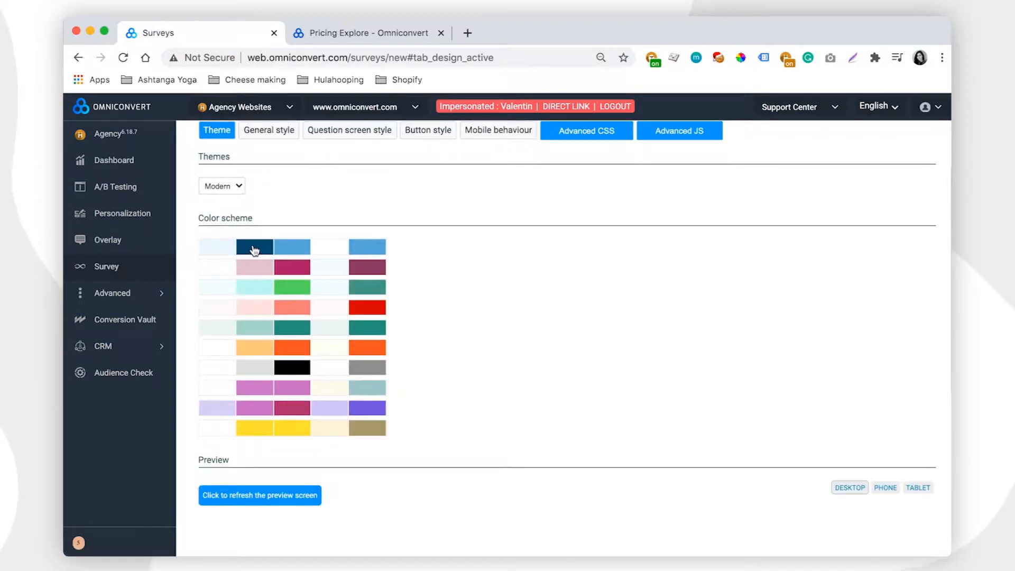
scroll(418, 232, up, 3)
Clear the default intro message in the survey's texts
click(449, 229)
scroll(589, 339, down, 1)
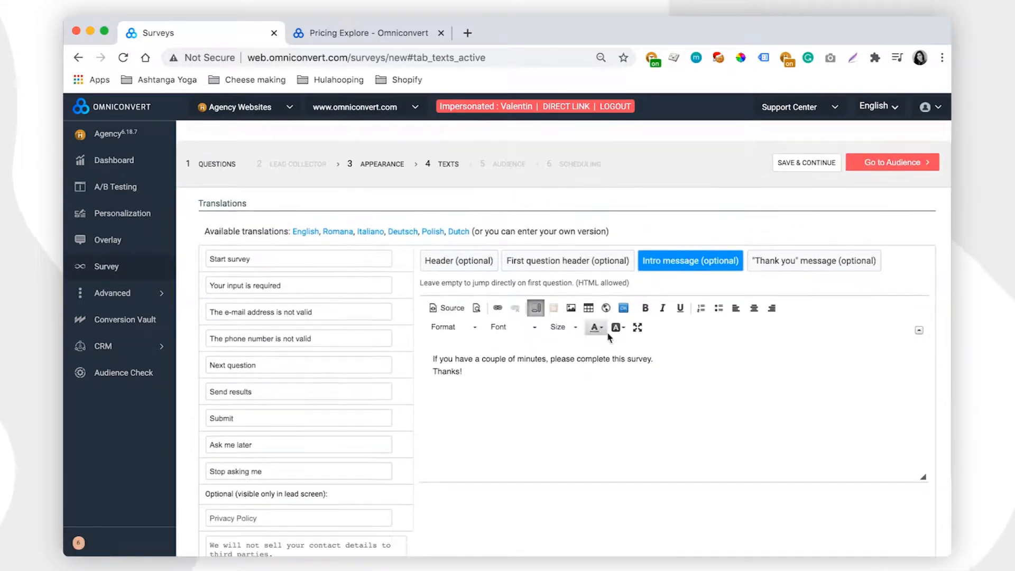
click(449, 357)
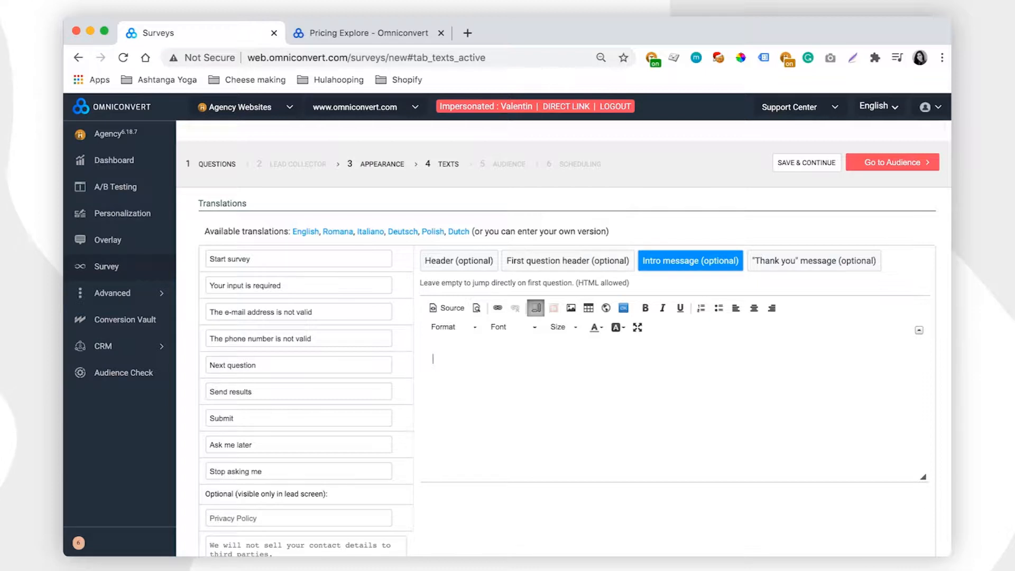
click(509, 164)
triple_click(331, 286)
scroll(616, 345, down, 3)
scroll(615, 347, up, 4)
scroll(614, 348, up, 1)
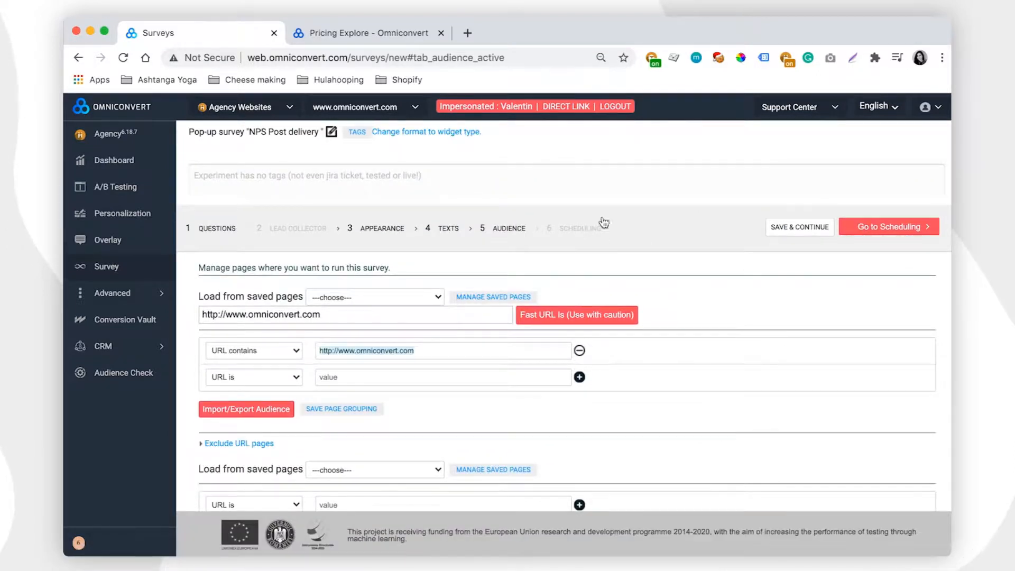
click(888, 228)
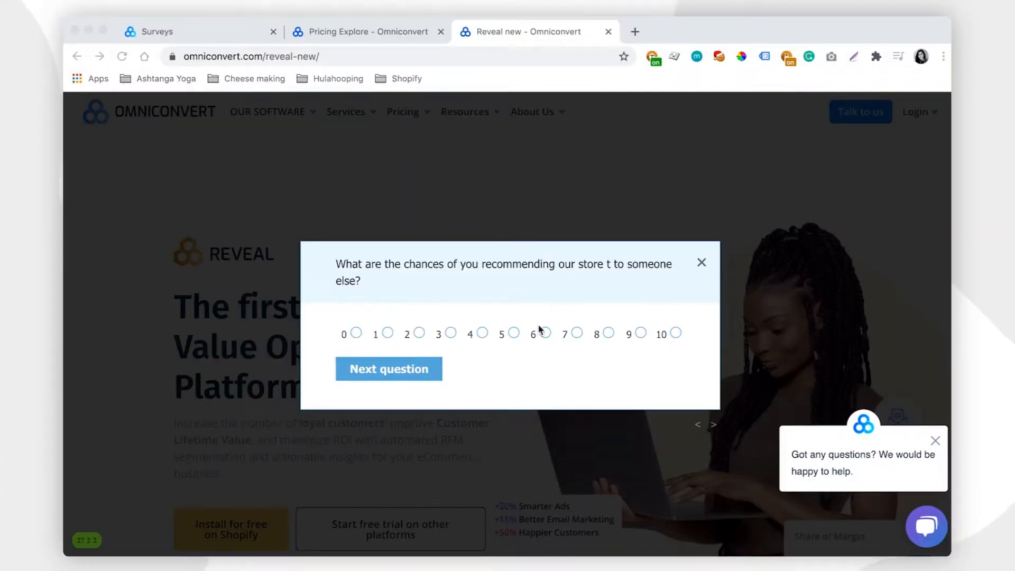
Test the survey pop-up on the Reveal page by choosing grade 0, continuing, and trying to send results without a reason
click(598, 364)
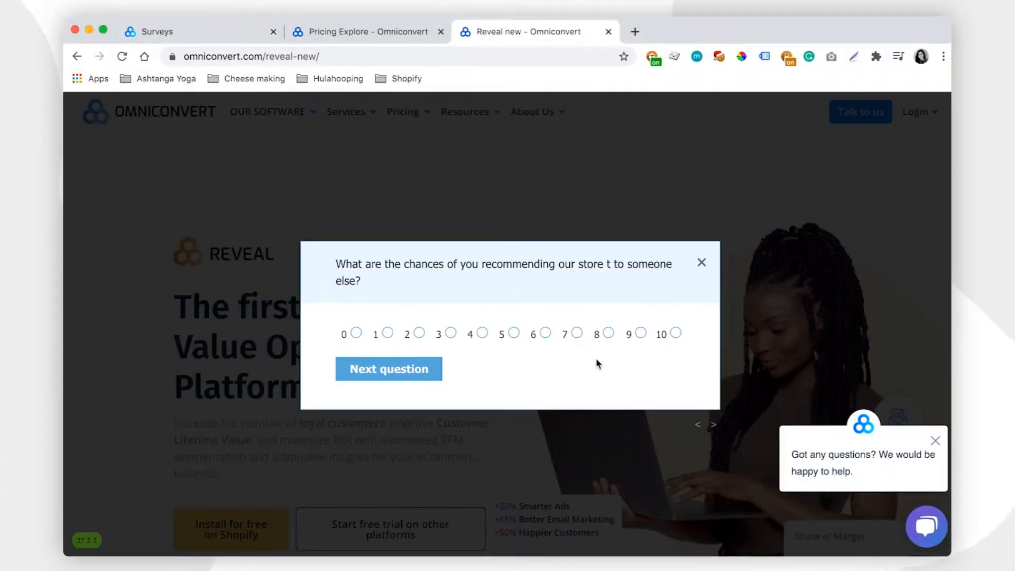
click(356, 333)
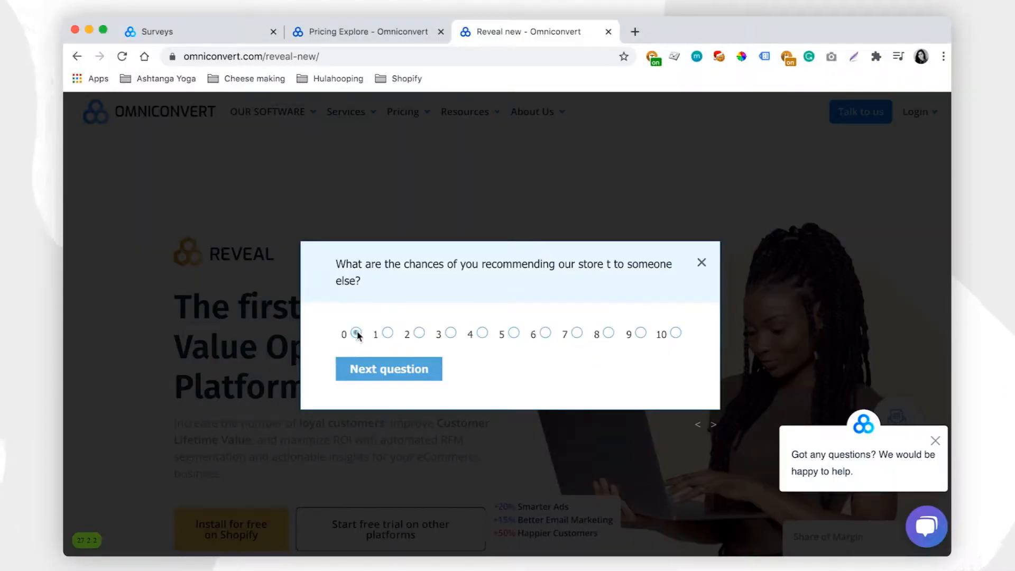
click(369, 369)
click(361, 308)
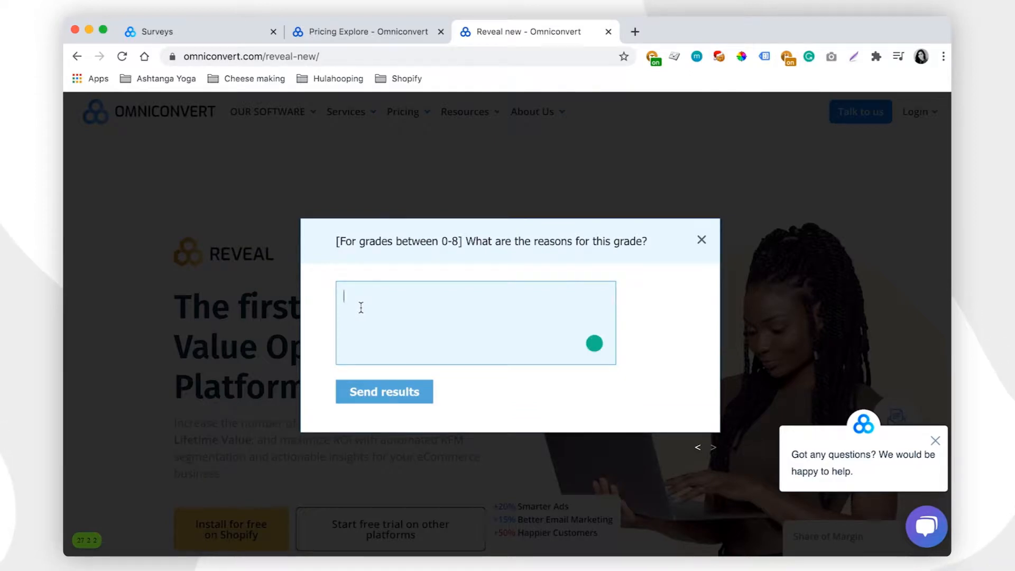
click(385, 398)
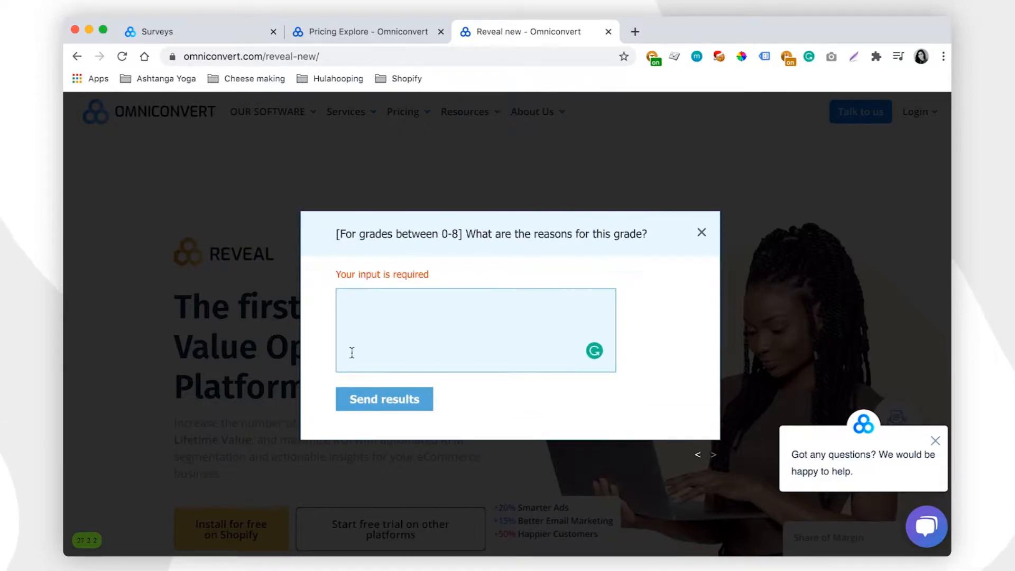
Return to the Explore surveys list and open the NPS Post delivery survey for editing
click(201, 31)
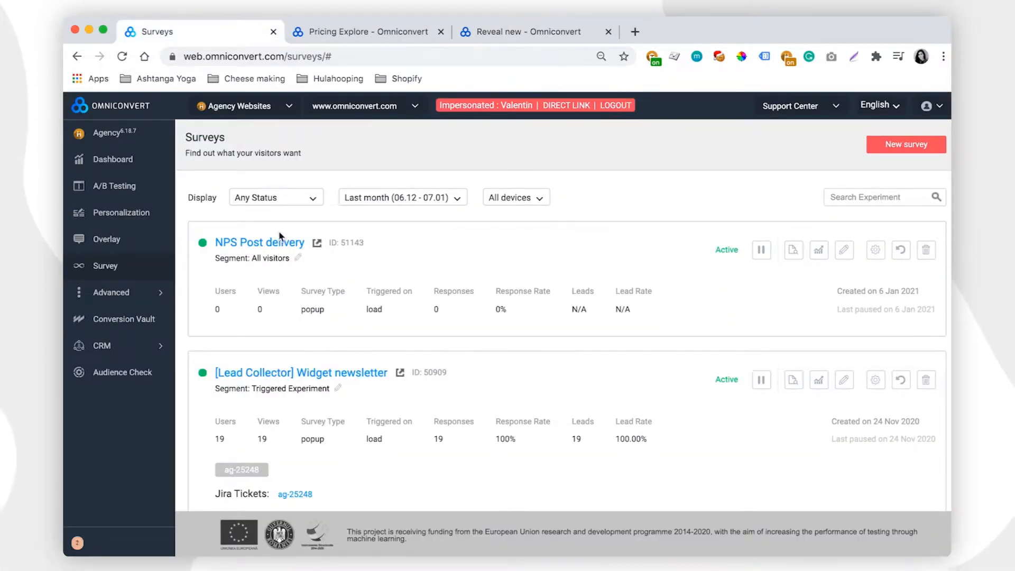
click(844, 251)
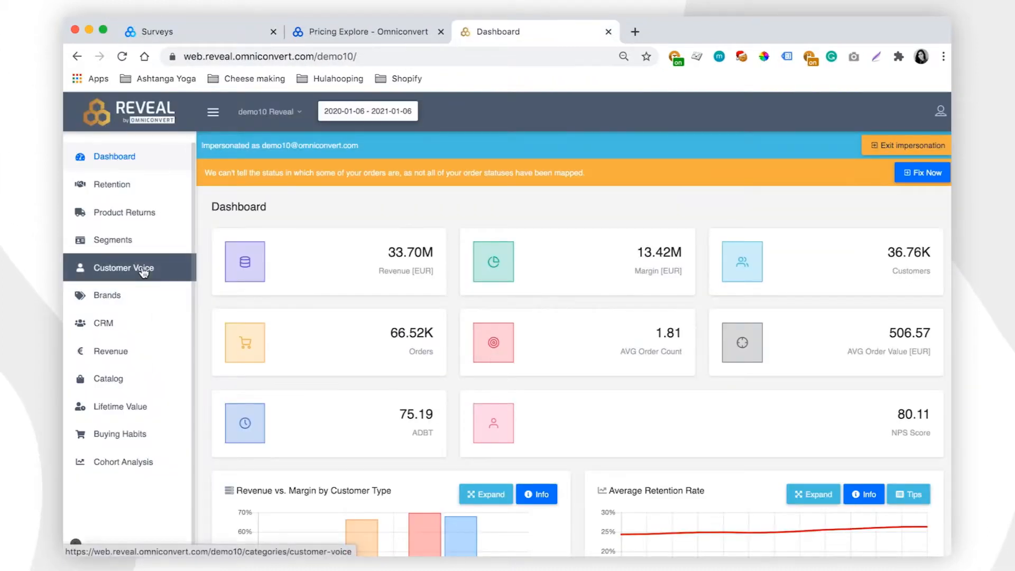
Open Customer Voice in Reveal and examine the post-delivery NPS score, its breakdown charts, trends over time and detractors
click(143, 271)
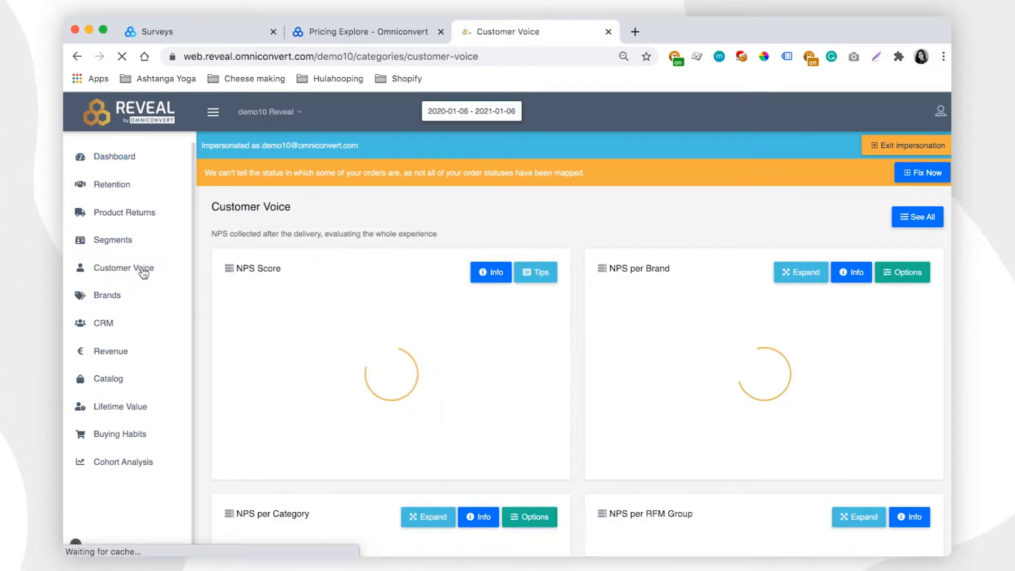
scroll(578, 360, down, 1)
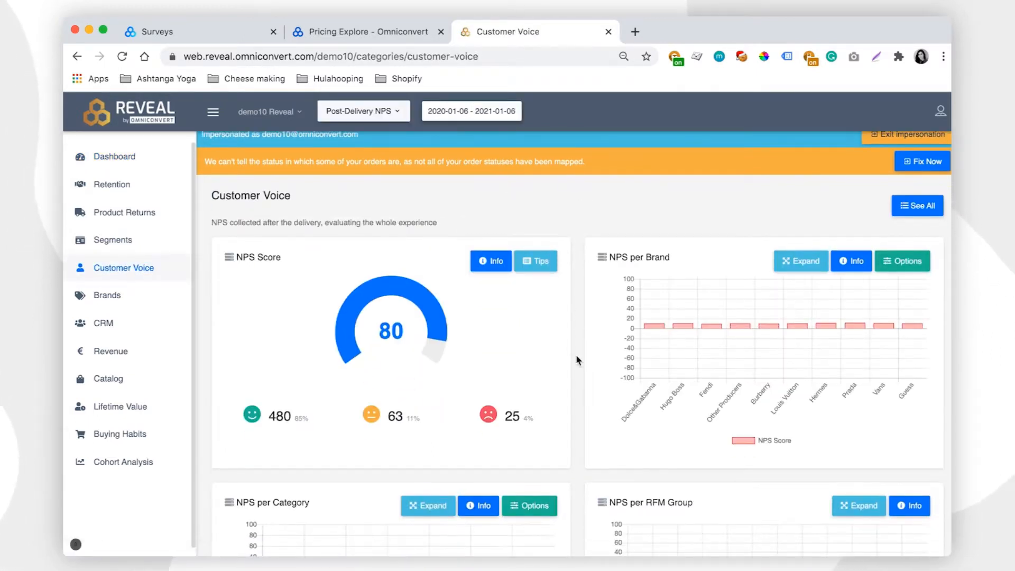
scroll(577, 357, down, 2)
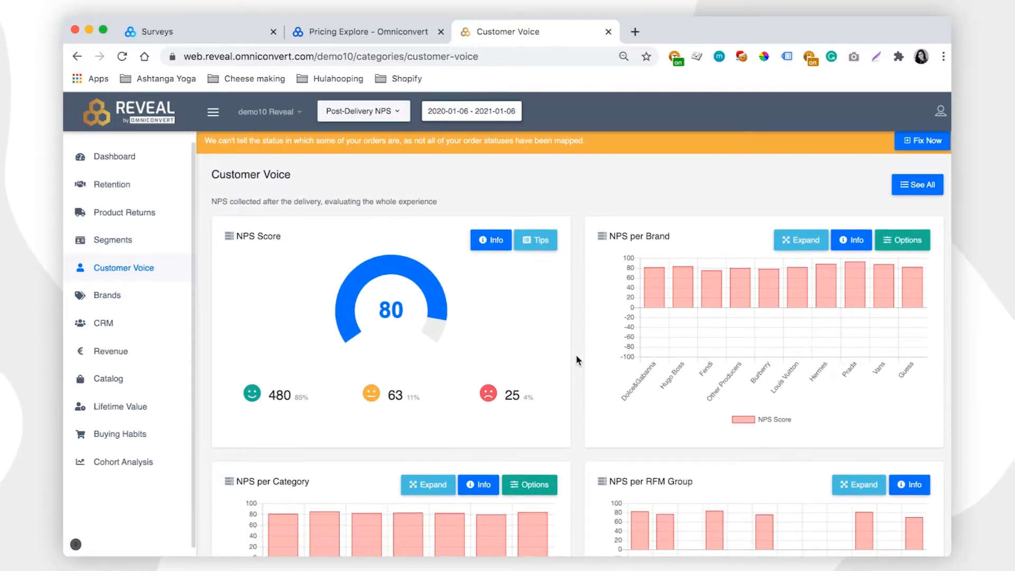
scroll(576, 360, down, 7)
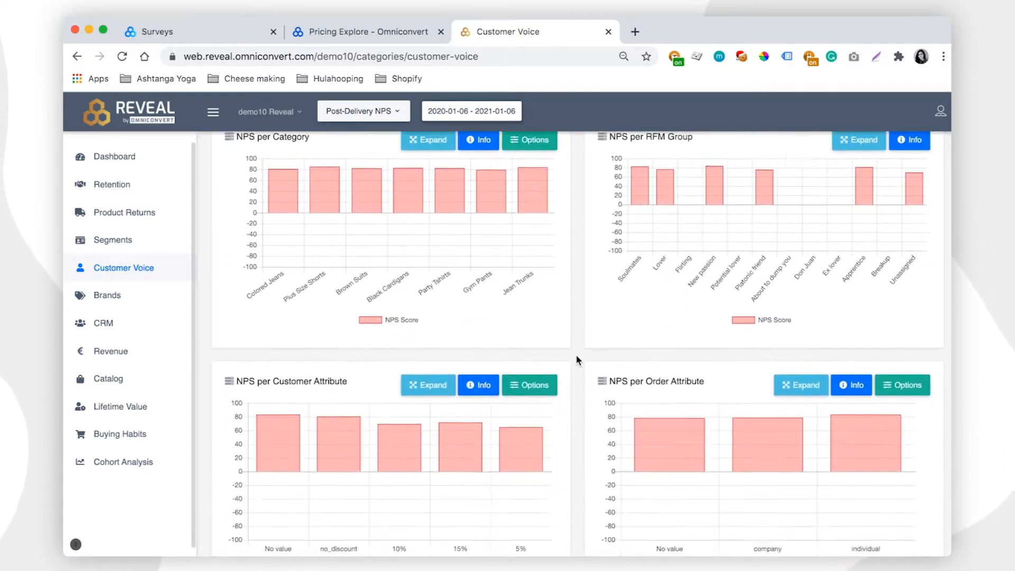
scroll(576, 360, down, 5)
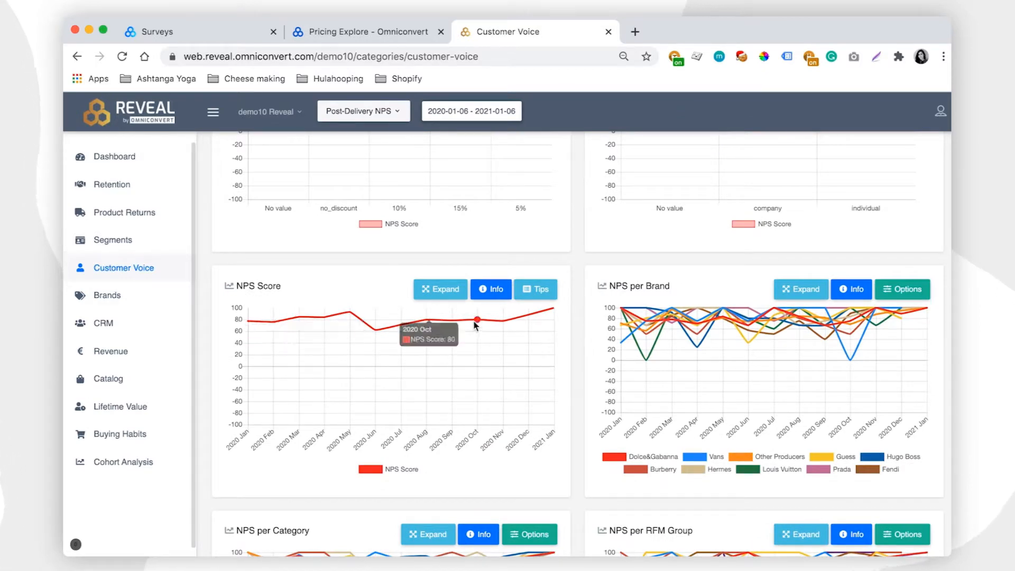
scroll(607, 314, down, 1)
scroll(606, 314, down, 8)
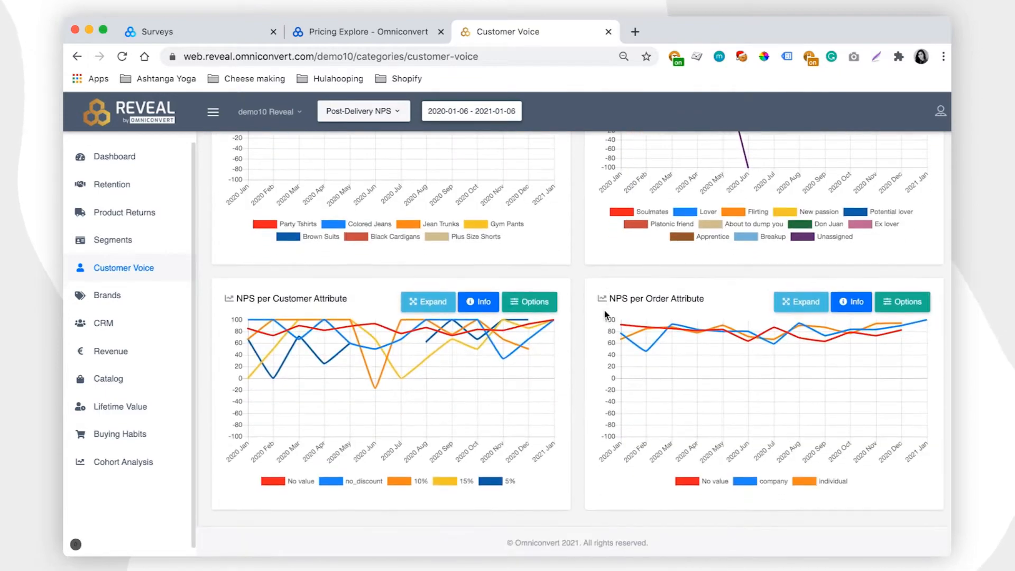
scroll(605, 315, up, 3)
scroll(601, 253, up, 10)
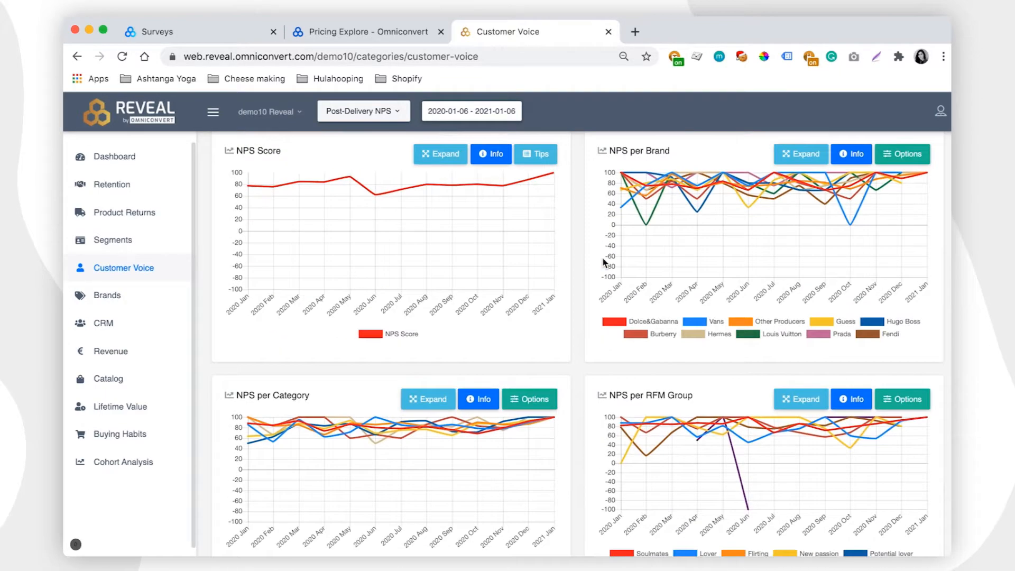
scroll(599, 242, up, 12)
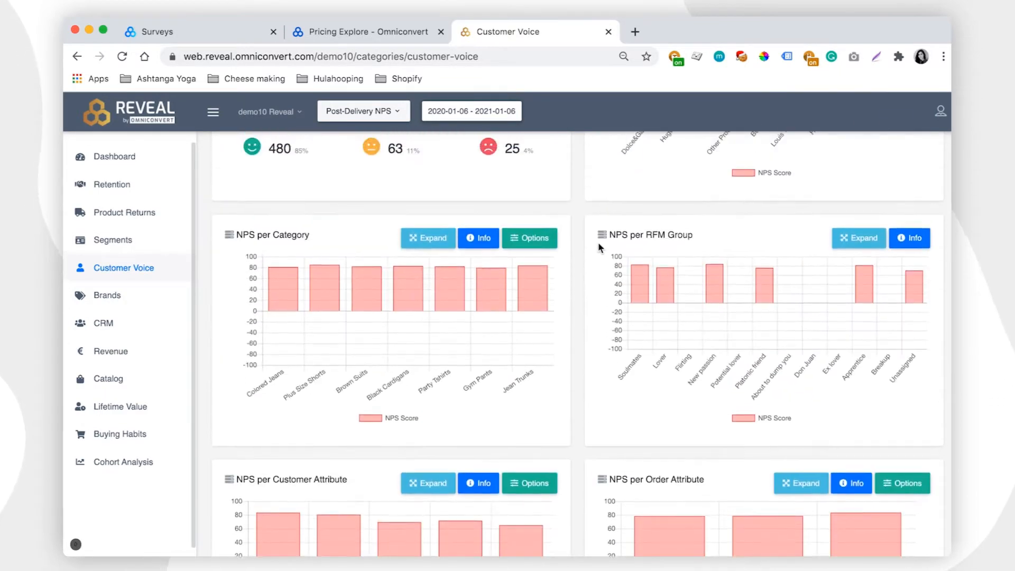
mouse_move(487, 374)
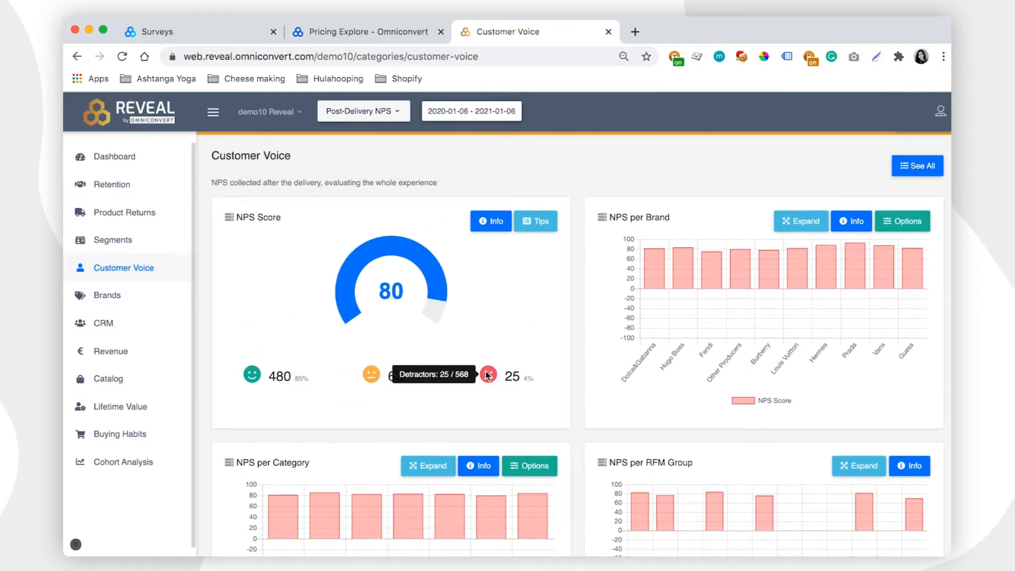
Open the full list of NPS responses and filter it to an NPS score of 8
click(929, 166)
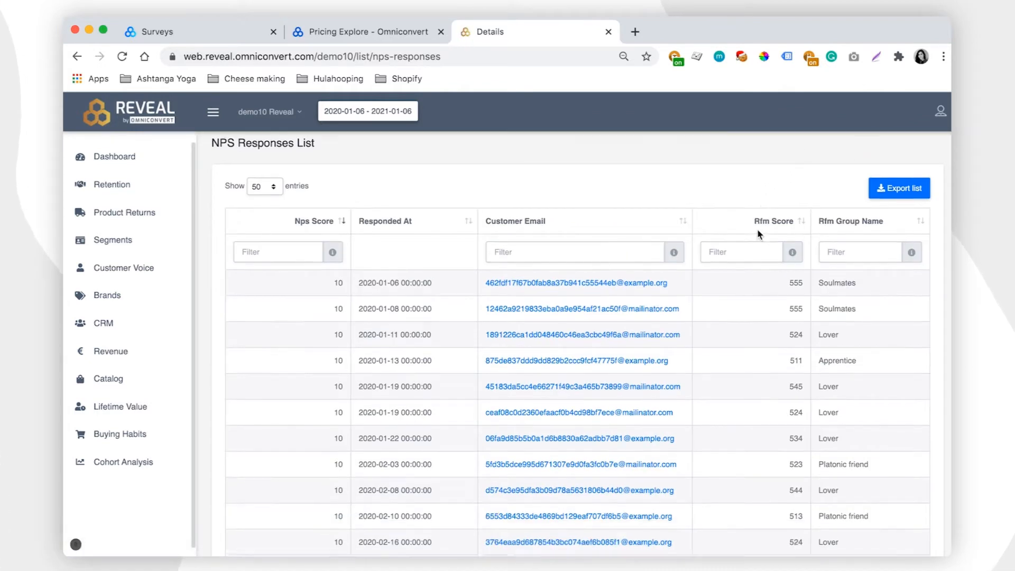
scroll(758, 233, down, 1)
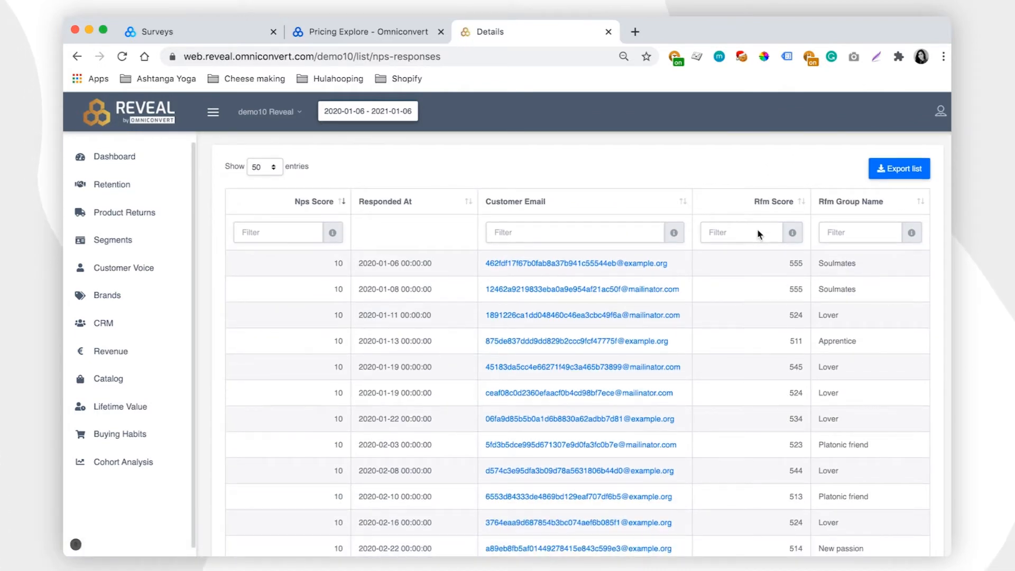
click(258, 232)
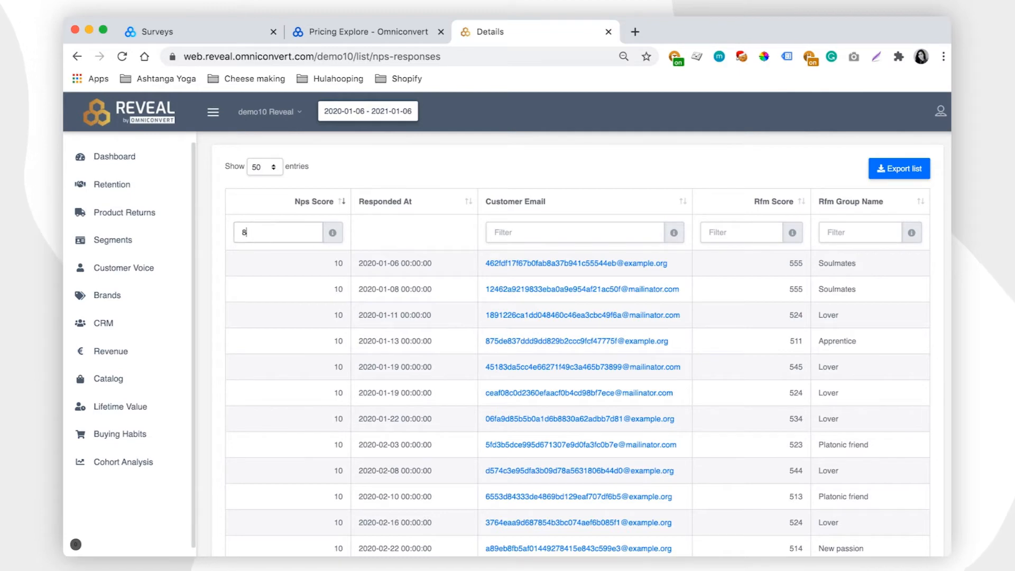
text(8)
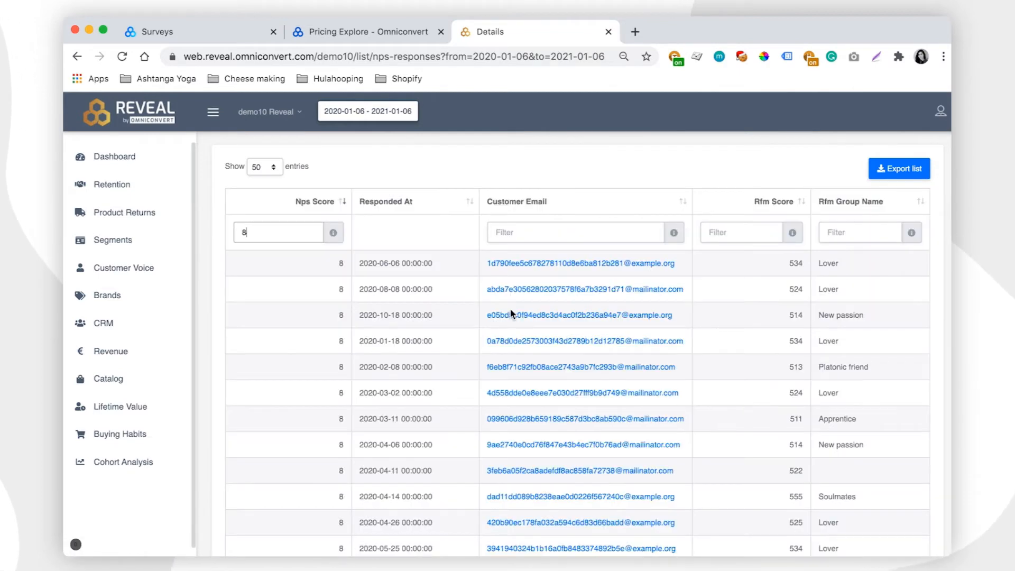